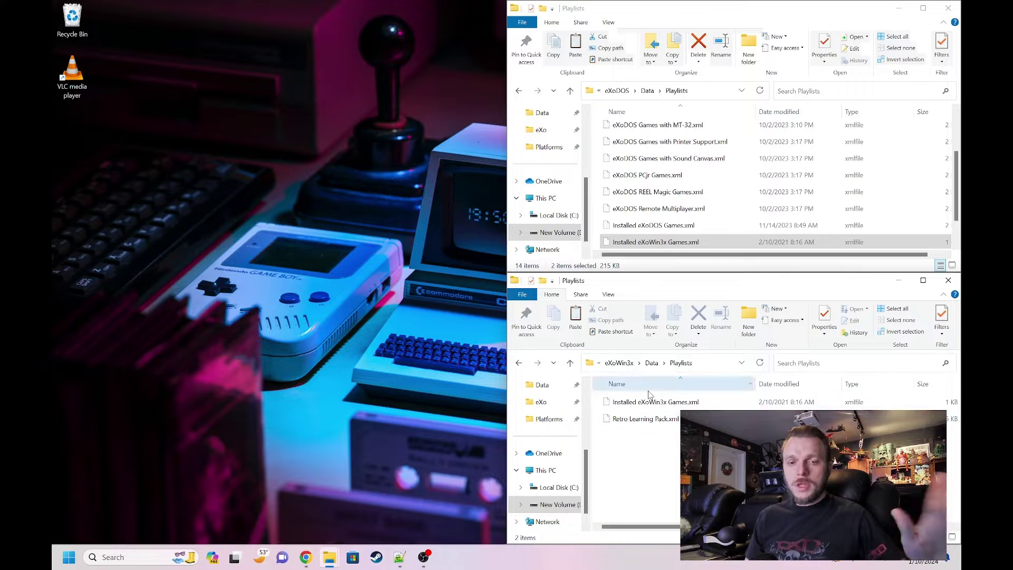
Step: Return both windows to the eXoDOS and eXoWin3x root folders and open each Plugins folder
{"action": "left_click", "coordinate": [620, 363]}
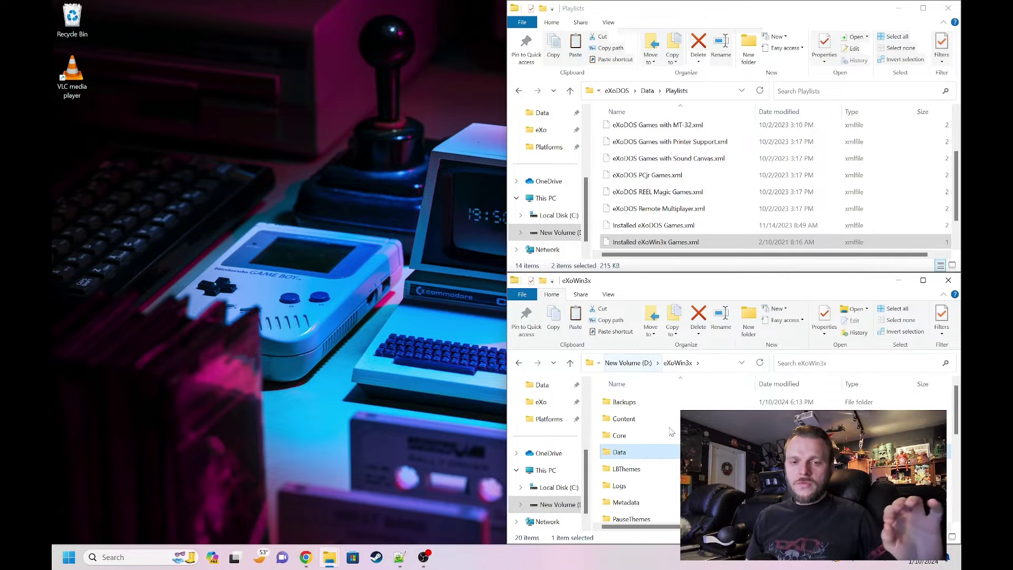
{"action": "left_click", "coordinate": [617, 91]}
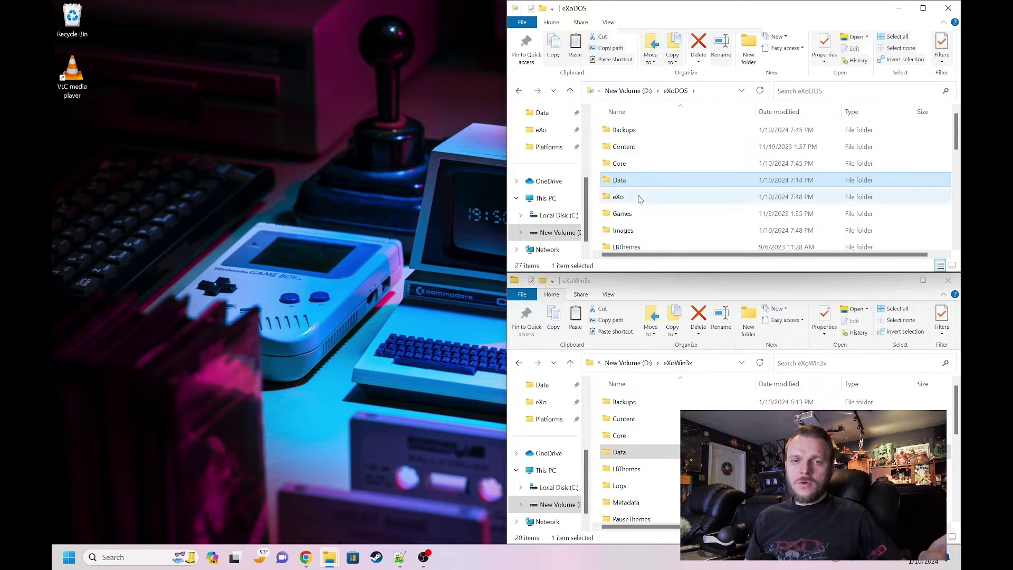
{"action": "scroll", "coordinate": [639, 199], "scroll_direction": "down", "scroll_amount": 2}
{"action": "scroll", "coordinate": [655, 153], "scroll_direction": "down", "scroll_amount": 1}
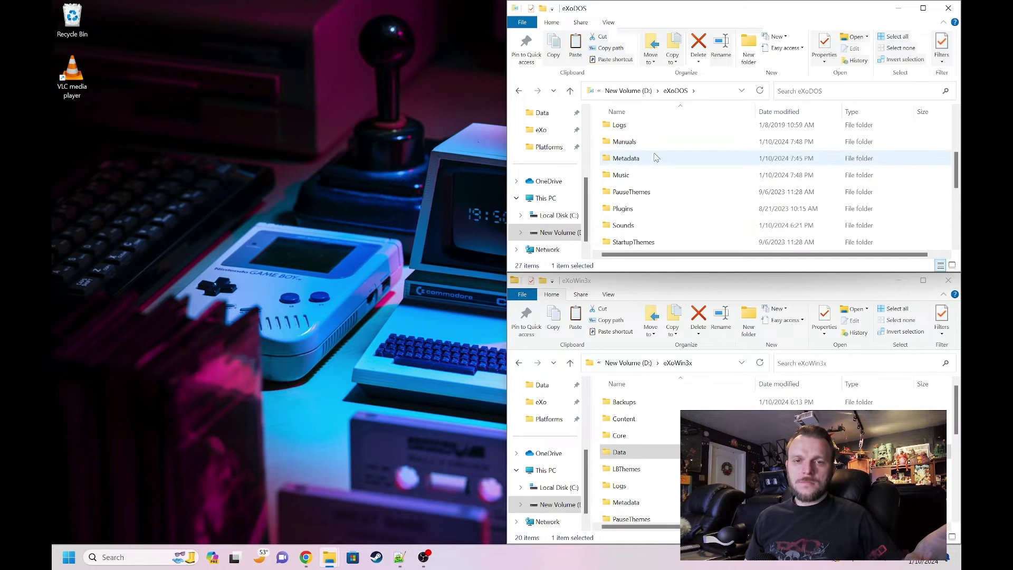
{"action": "double_click", "coordinate": [653, 210]}
{"action": "scroll", "coordinate": [644, 451], "scroll_direction": "down", "scroll_amount": 1}
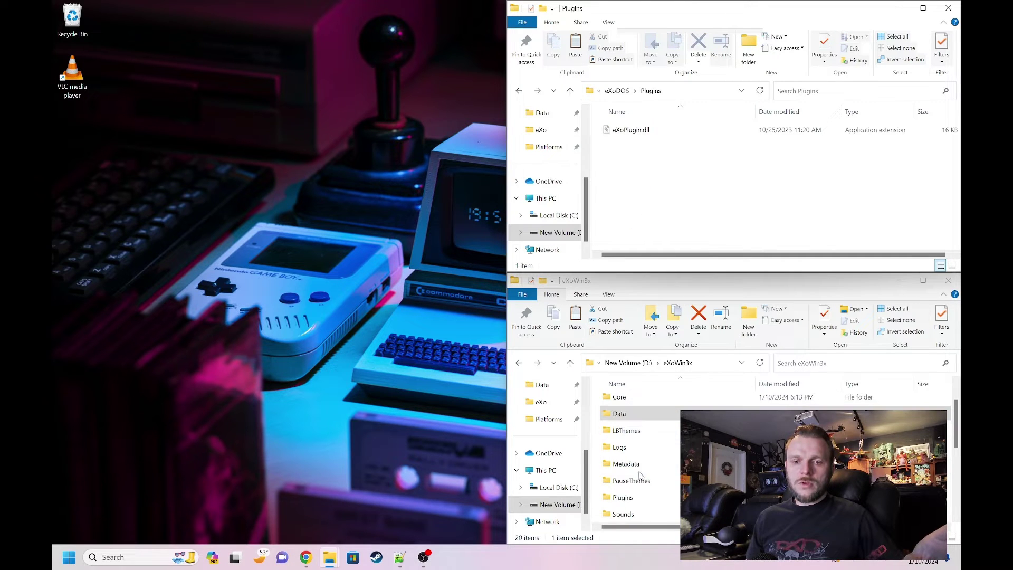
{"action": "double_click", "coordinate": [653, 493]}
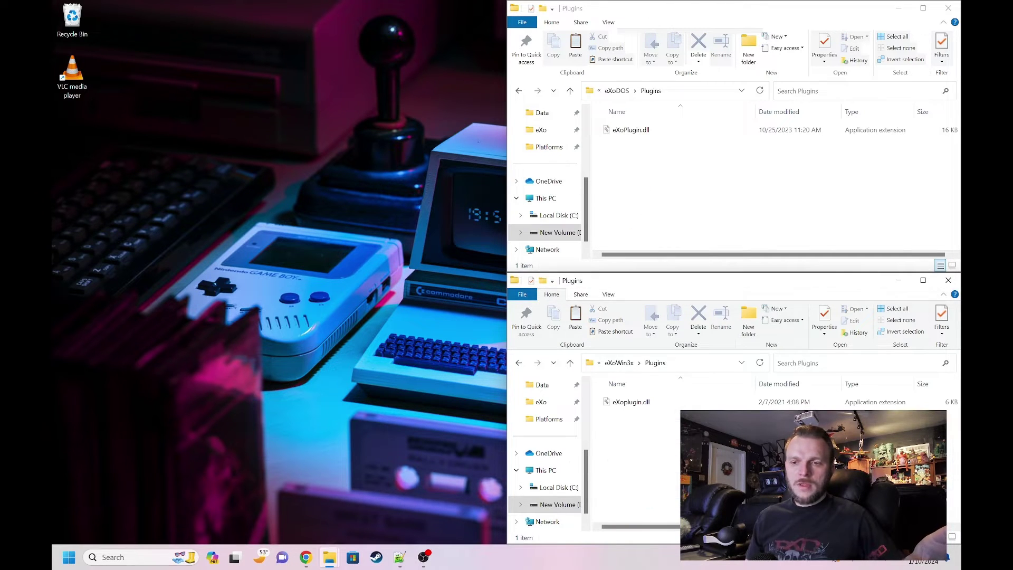
Step: Compare the eXoPlugin.dll files: 16 KB in eXoDOS versus 6 KB in eXoWin3x
{"action": "left_click", "coordinate": [944, 402]}
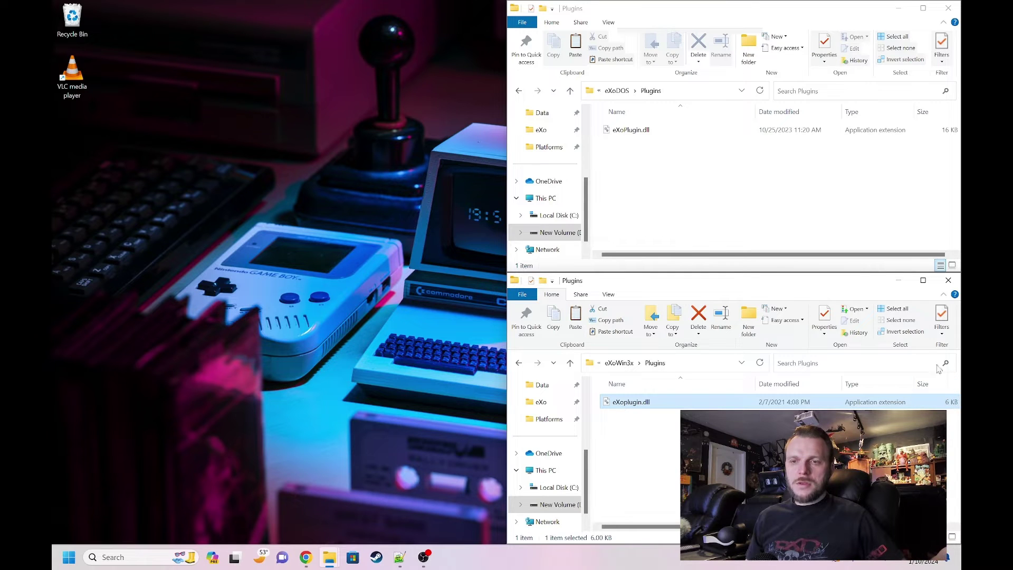
{"action": "left_click", "coordinate": [935, 131]}
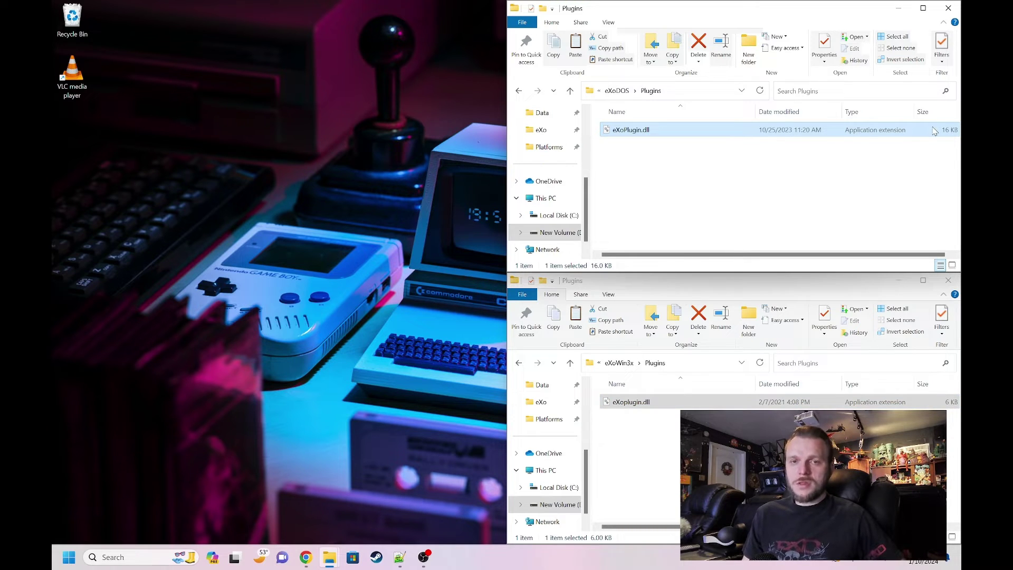
{"action": "left_click", "coordinate": [818, 404]}
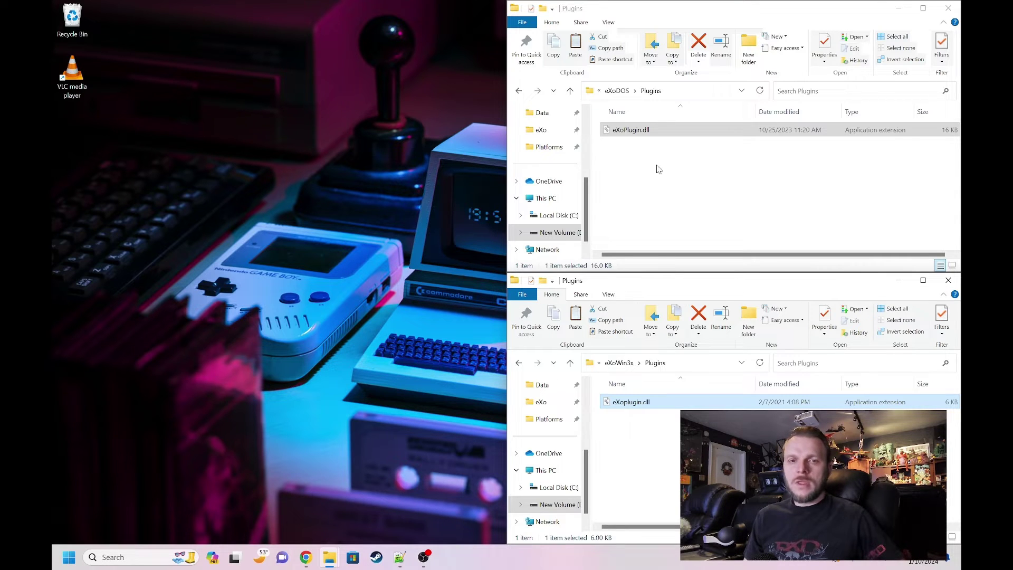
Step: Return the upper window to eXoDOS and open the eXoDREAMM folder in the lower one
{"action": "left_click", "coordinate": [616, 90]}
{"action": "left_click", "coordinate": [620, 363]}
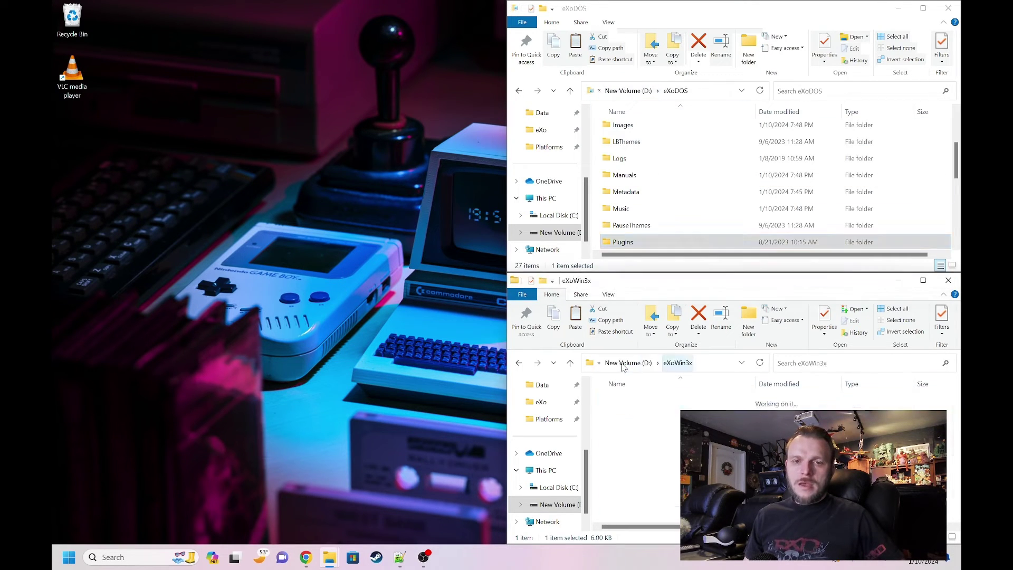
{"action": "left_click", "coordinate": [624, 364]}
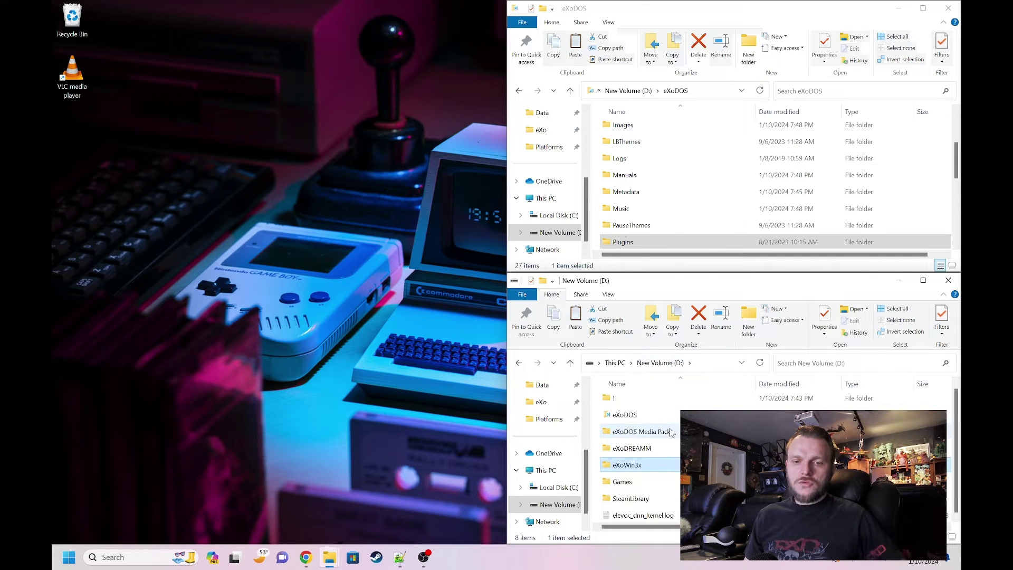
{"action": "double_click", "coordinate": [662, 450]}
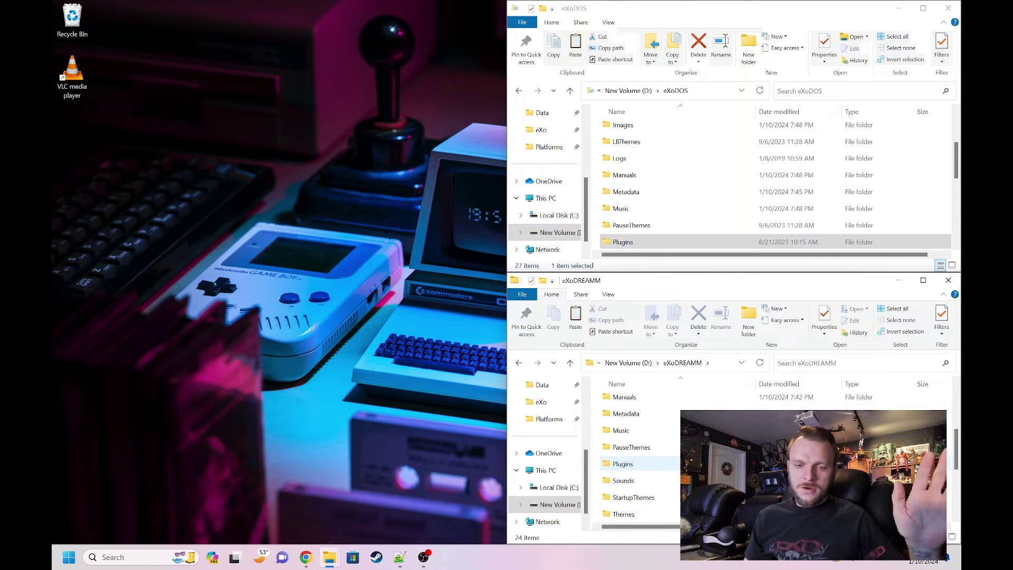
Step: Select and copy eXoDREAMM's eXo, Images, Manuals, Music and Videos folders
{"action": "scroll", "coordinate": [739, 459], "scroll_direction": "down", "scroll_amount": 5}
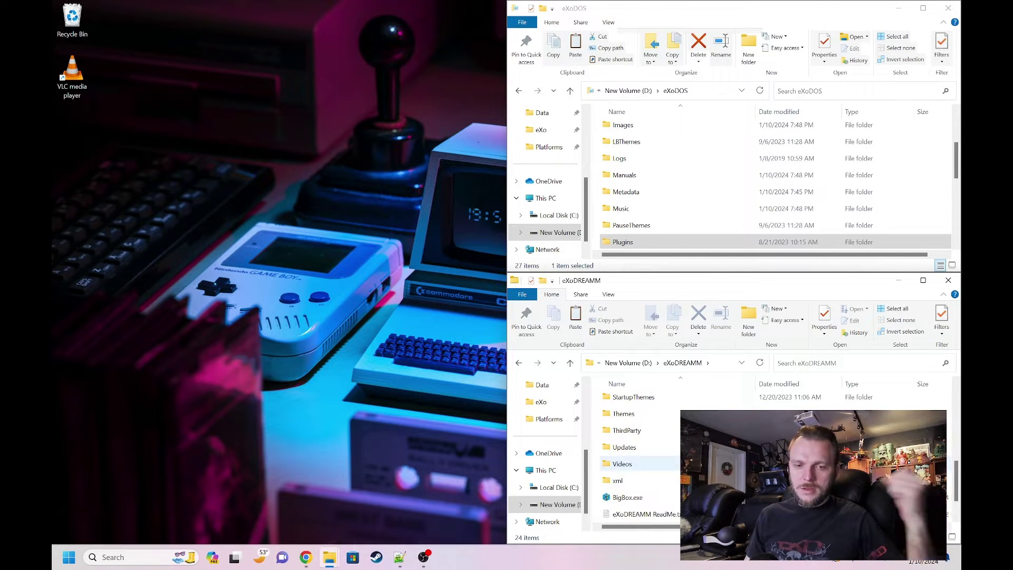
{"action": "left_click", "coordinate": [738, 463]}
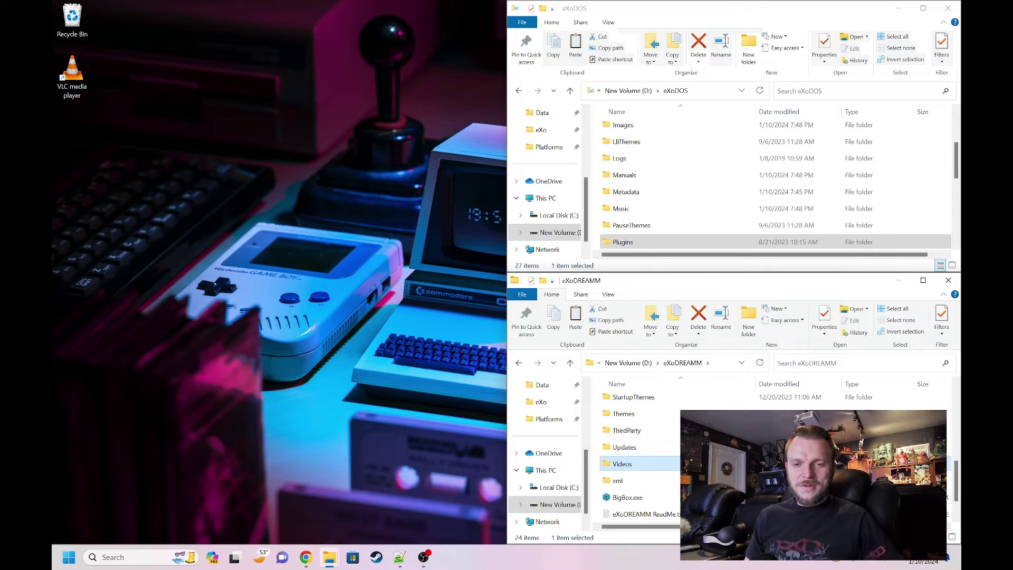
{"action": "scroll", "coordinate": [639, 465], "scroll_direction": "up", "scroll_amount": 3}
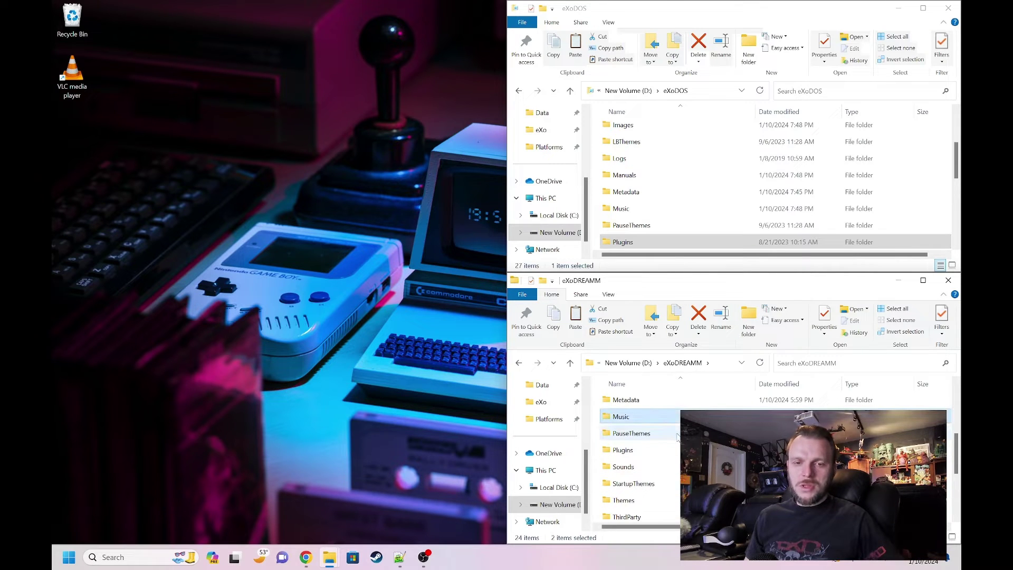
{"action": "left_click", "coordinate": [633, 466], "text": "ctrl"}
{"action": "left_click", "coordinate": [666, 439], "text": "ctrl"}
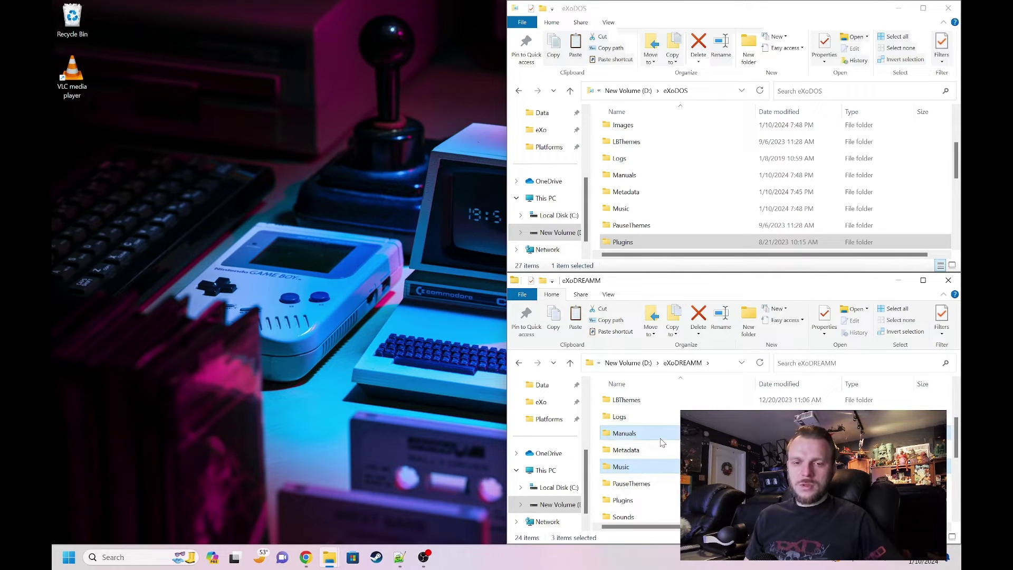
{"action": "scroll", "coordinate": [663, 442], "scroll_direction": "up", "scroll_amount": 1}
{"action": "left_click", "coordinate": [659, 436], "text": "ctrl"}
{"action": "left_click", "coordinate": [650, 421], "text": "ctrl"}
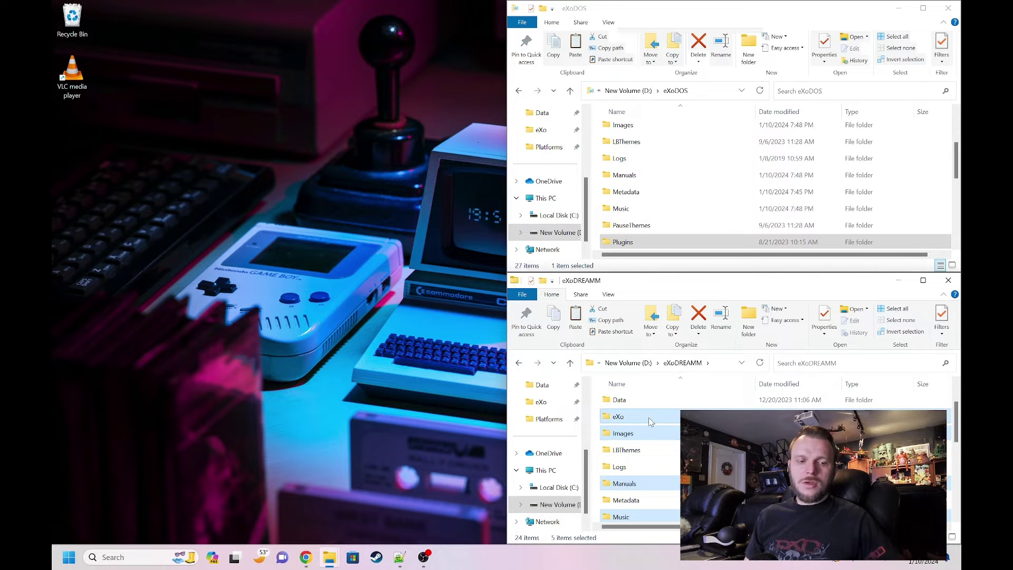
{"action": "right_click", "coordinate": [650, 421]}
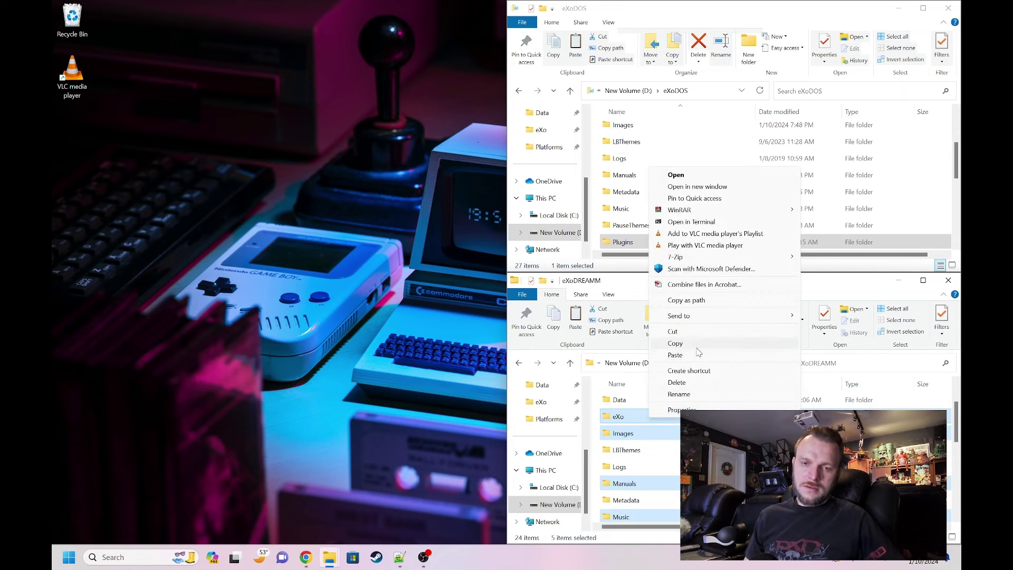
{"action": "left_click", "coordinate": [675, 344]}
Step: Paste them into eXoDOS, merging the folders and replacing same-named files
{"action": "right_click", "coordinate": [597, 199]}
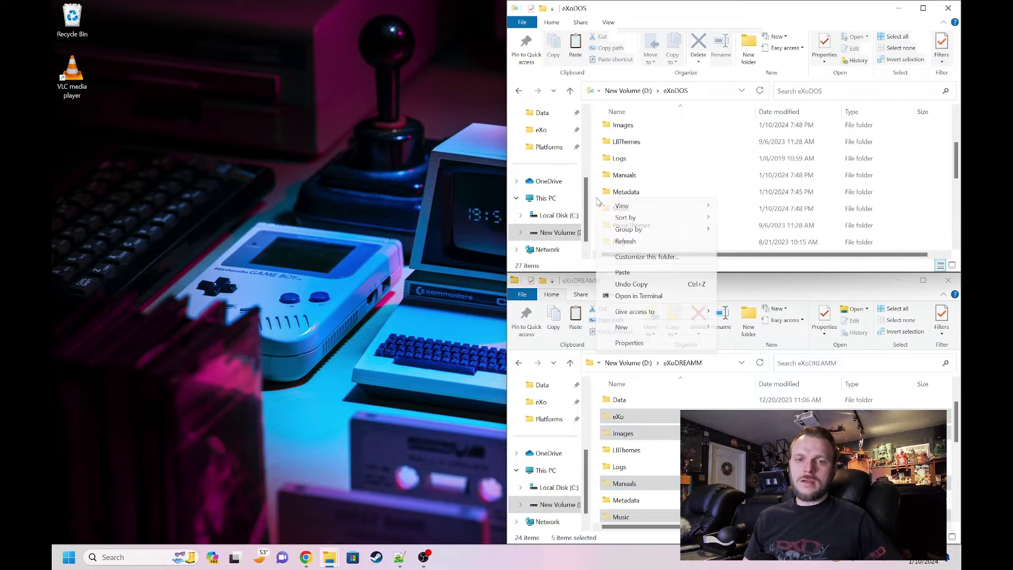
{"action": "left_click", "coordinate": [628, 272]}
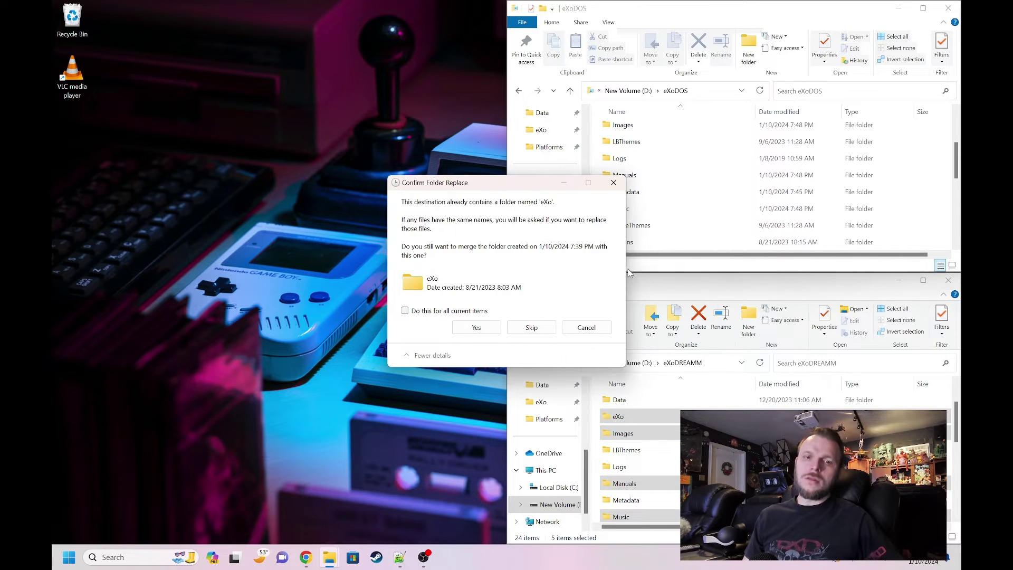
{"action": "left_click", "coordinate": [476, 328]}
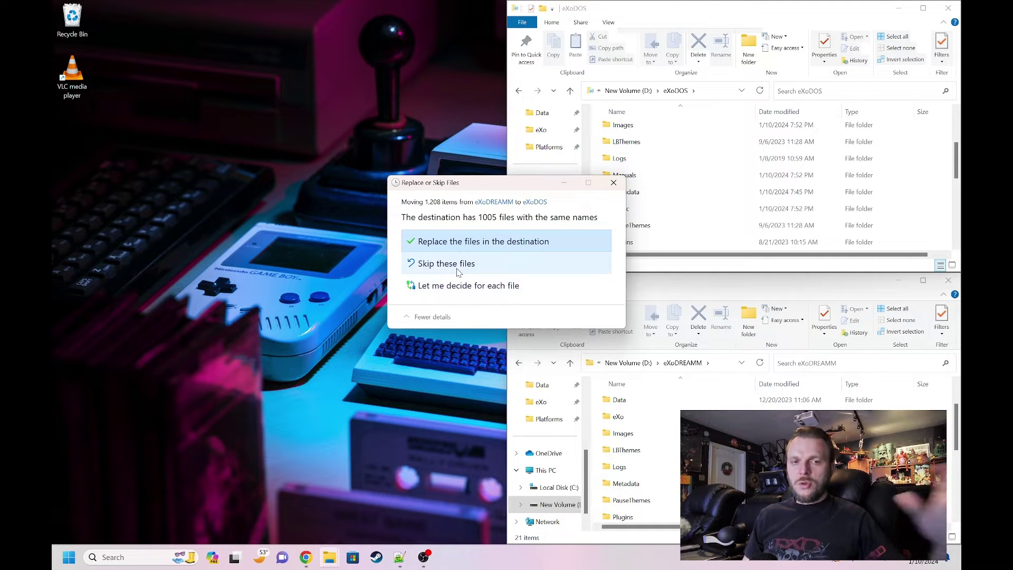
{"action": "left_click", "coordinate": [487, 242]}
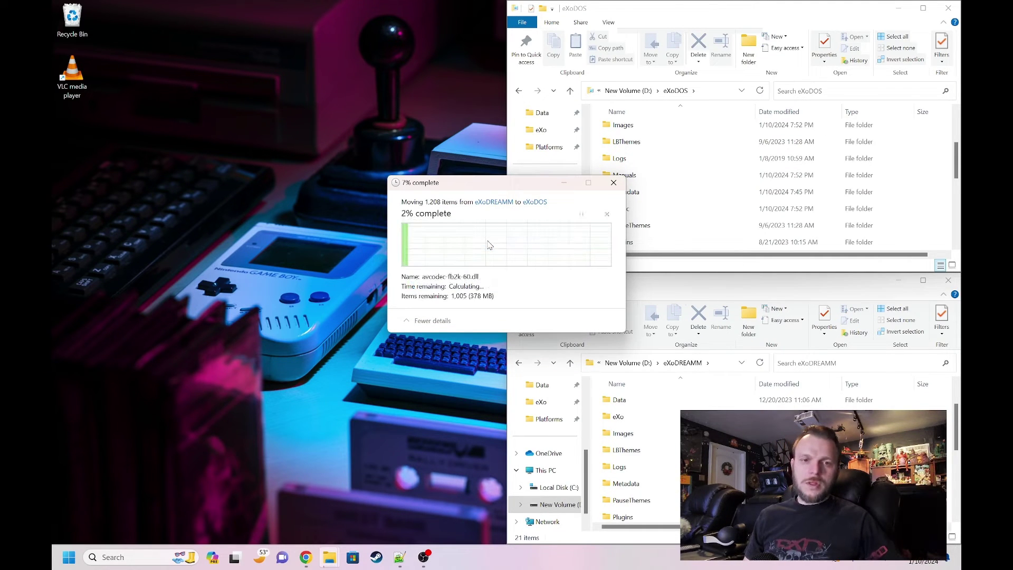
Step: Copy DREAMM.xml from eXoDREAMM\Data\Platforms into eXoDOS\Data\Platforms
{"action": "double_click", "coordinate": [644, 400]}
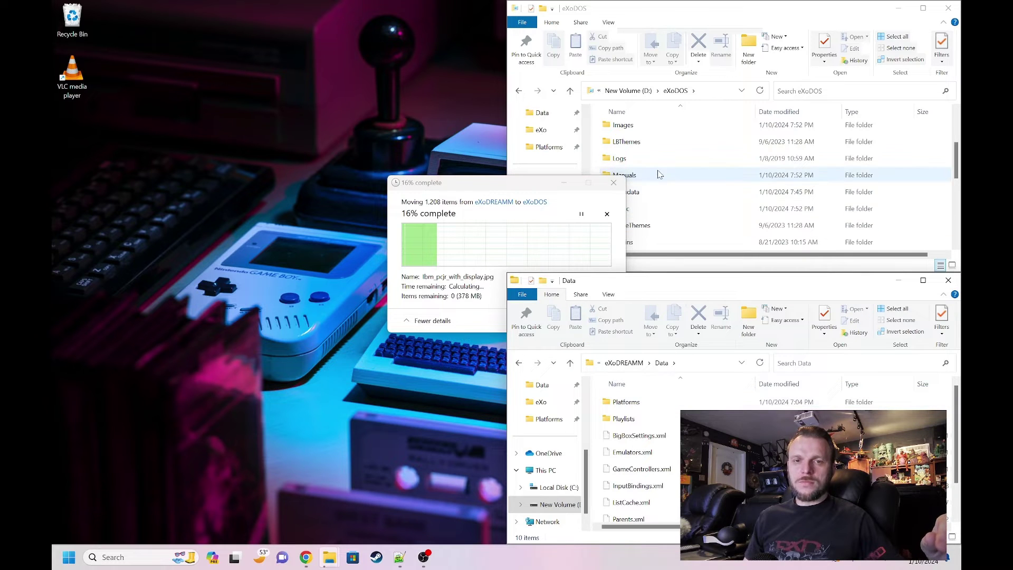
{"action": "scroll", "coordinate": [652, 166], "scroll_direction": "up", "scroll_amount": 2}
{"action": "left_click_drag", "start_coordinate": [539, 191], "coordinate": [402, 180]}
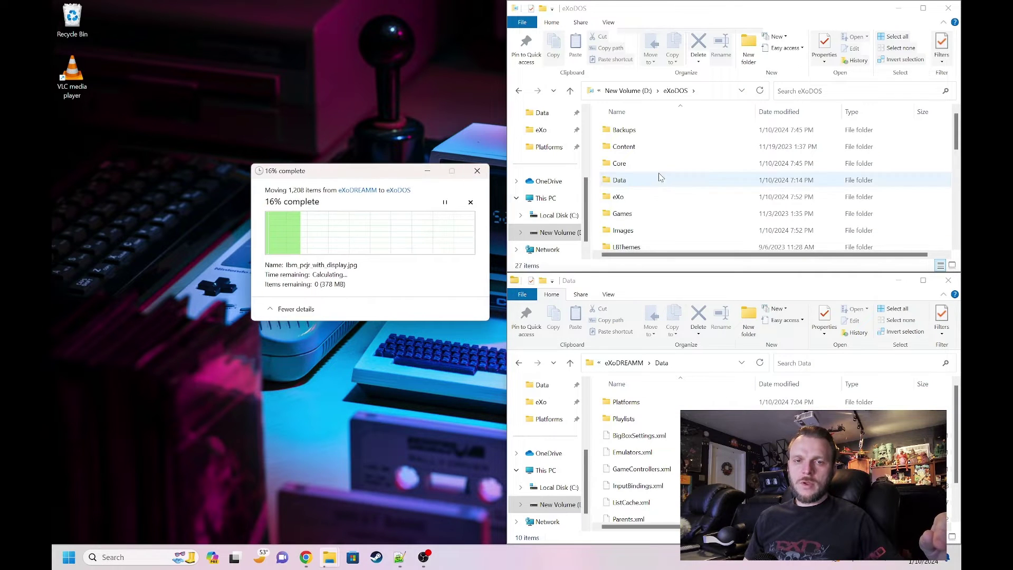
{"action": "double_click", "coordinate": [657, 180]}
{"action": "double_click", "coordinate": [630, 402]}
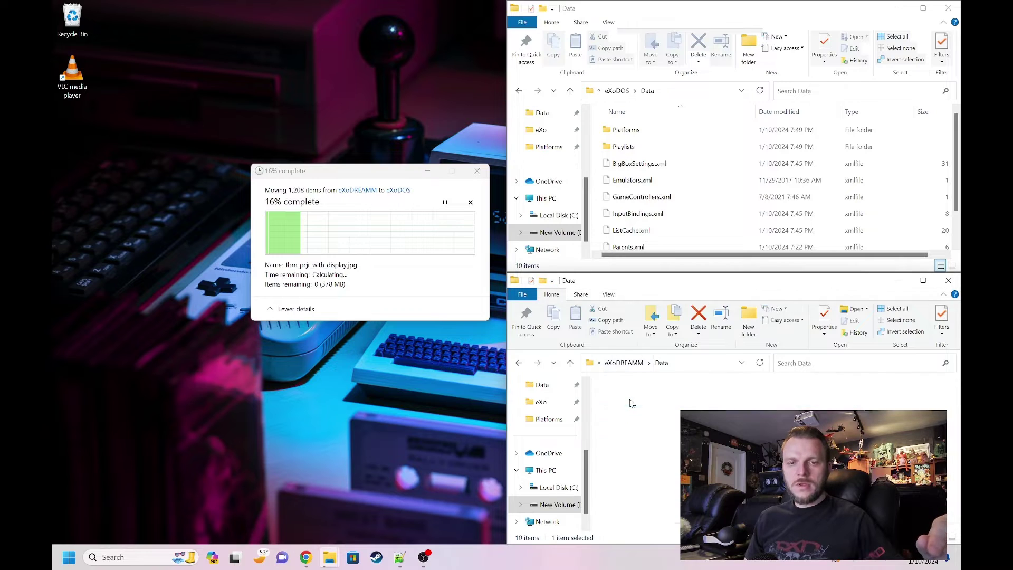
{"action": "double_click", "coordinate": [627, 130]}
{"action": "left_click", "coordinate": [656, 404]}
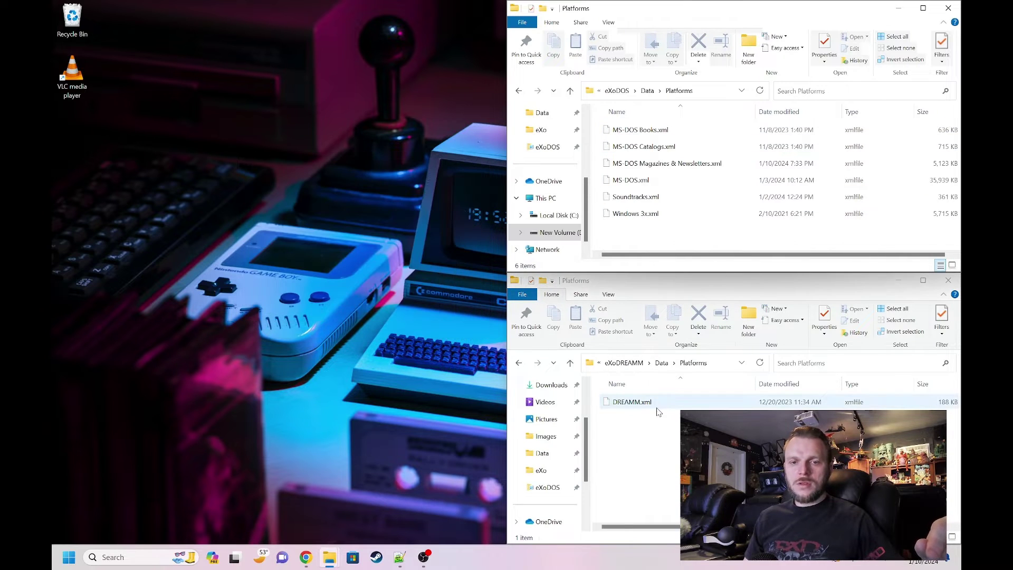
{"action": "key", "text": "ctrl+c"}
{"action": "left_click", "coordinate": [650, 244]}
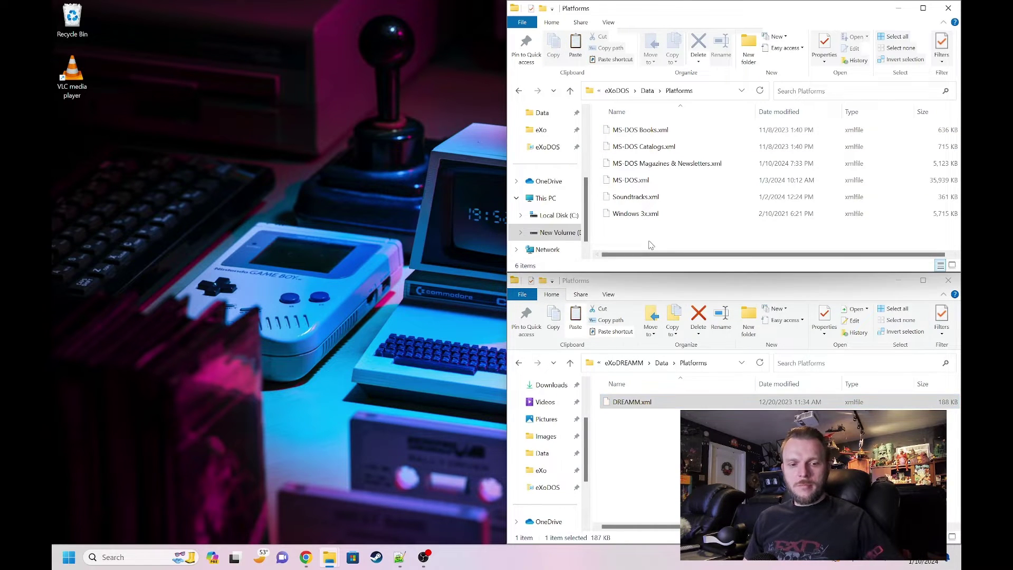
{"action": "key", "text": "ctrl+v"}
Step: Copy the Installed eXoDREAMM Games playlist into eXoDOS\Data\Playlists
{"action": "left_click", "coordinate": [648, 91]}
{"action": "double_click", "coordinate": [622, 148]}
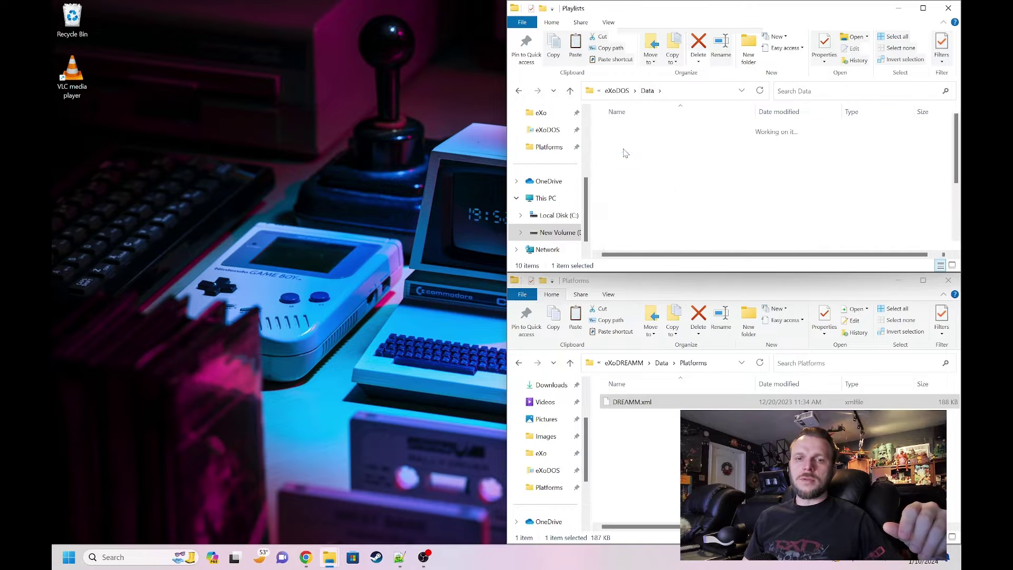
{"action": "left_click", "coordinate": [662, 363]}
{"action": "double_click", "coordinate": [633, 419]}
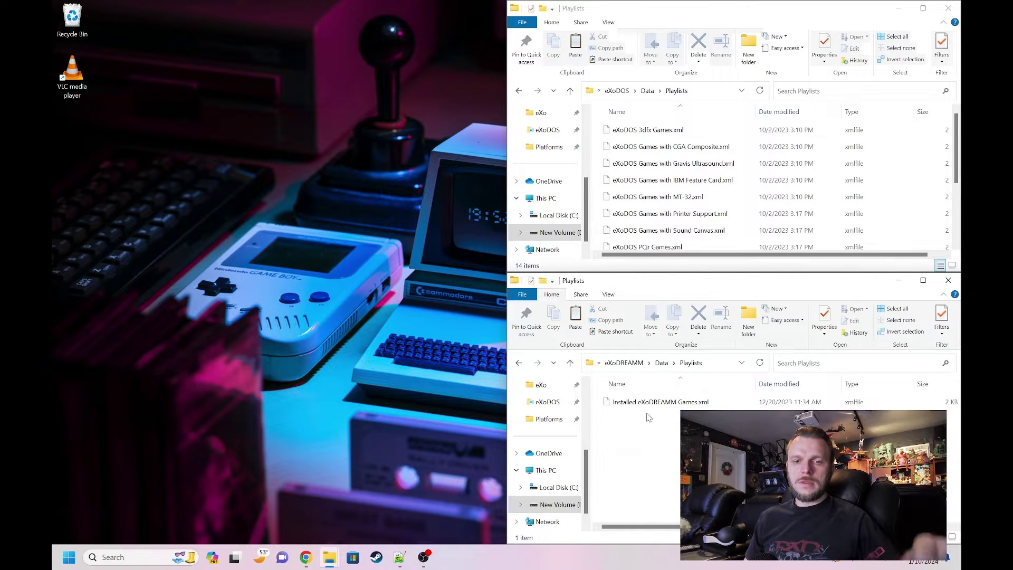
{"action": "left_click", "coordinate": [649, 407]}
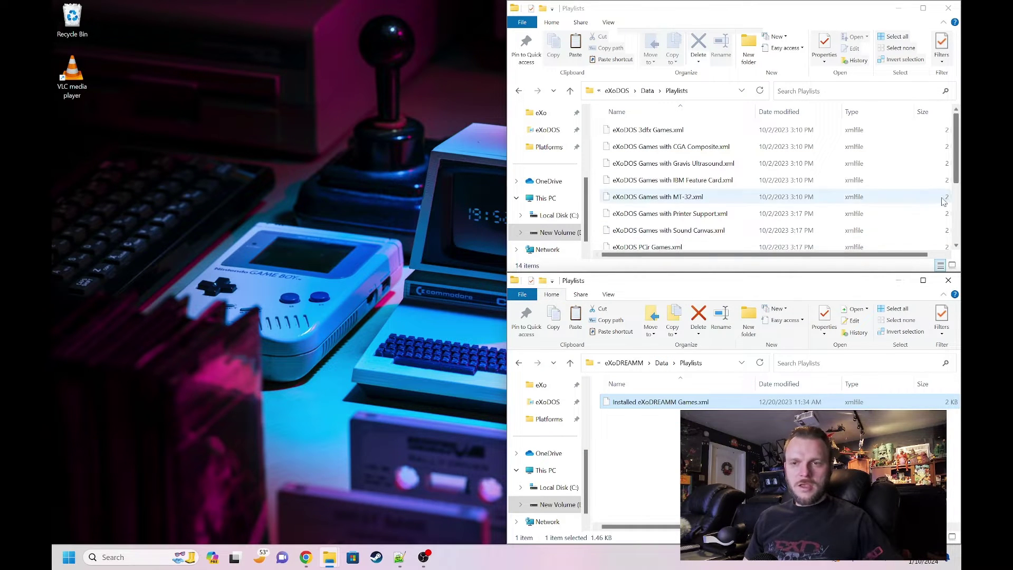
{"action": "left_click", "coordinate": [598, 206]}
{"action": "key", "text": "ctrl+v"}
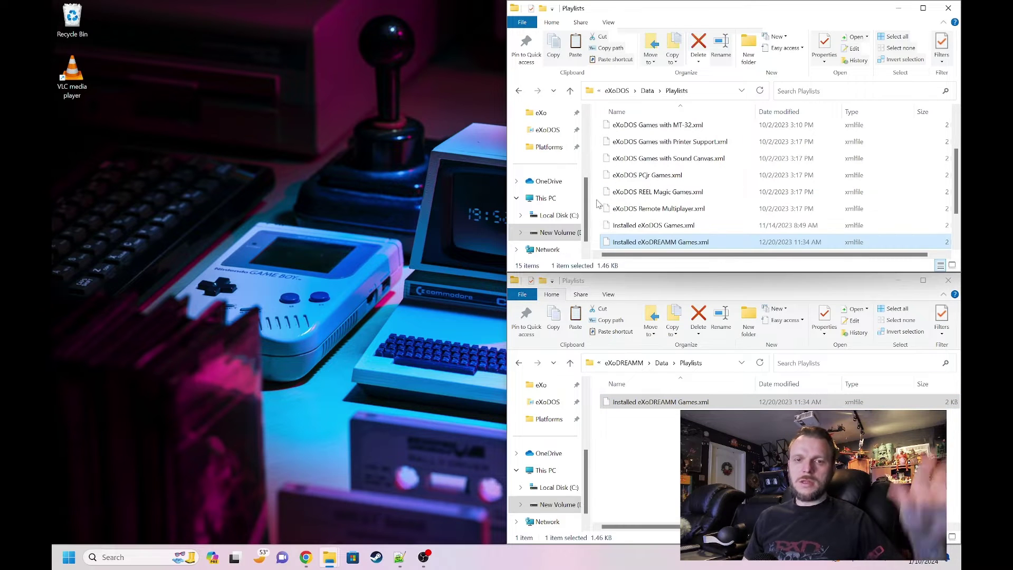
Step: Open eXoDREAMM's Plugins folder and return the eXoDOS window to its root folder
{"action": "left_click", "coordinate": [620, 365]}
{"action": "left_click", "coordinate": [620, 366]}
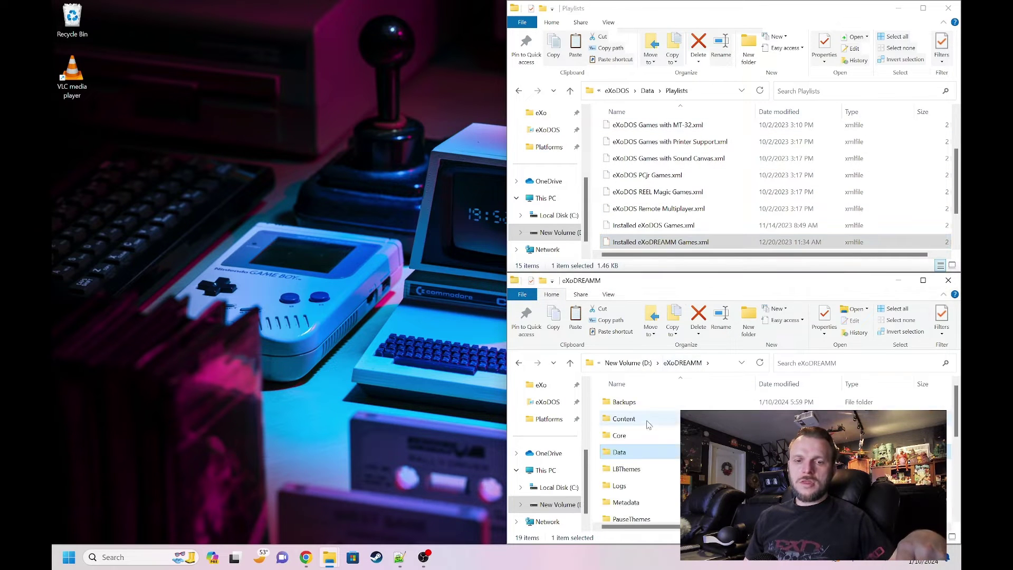
{"action": "scroll", "coordinate": [641, 474], "scroll_direction": "down", "scroll_amount": 4}
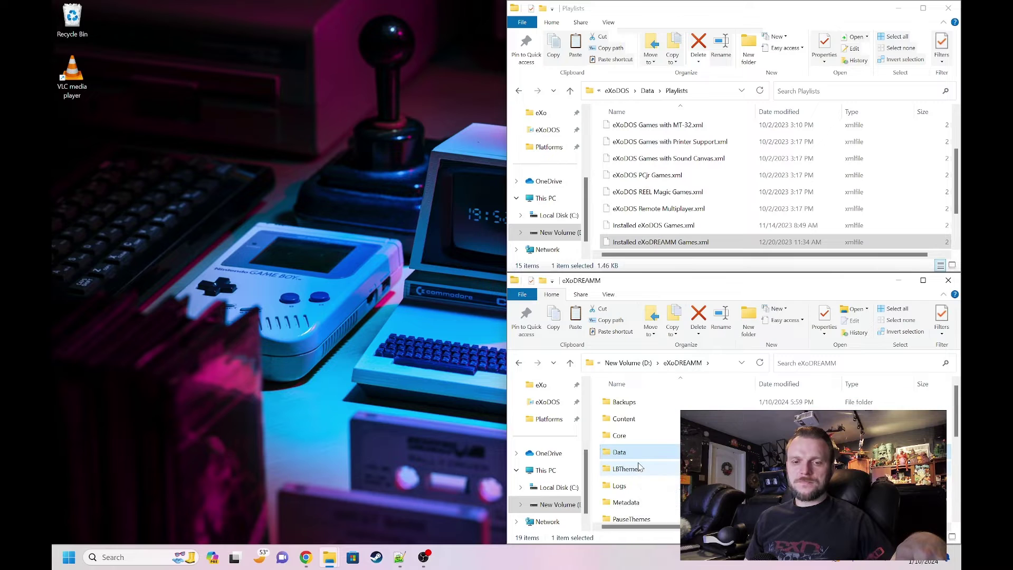
{"action": "scroll", "coordinate": [637, 488], "scroll_direction": "up", "scroll_amount": 1}
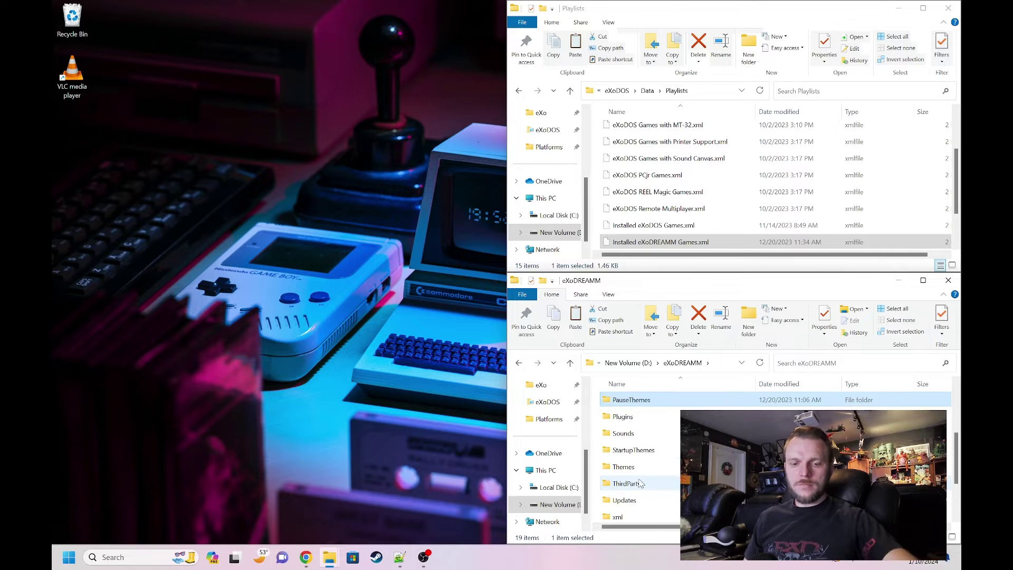
{"action": "double_click", "coordinate": [640, 423]}
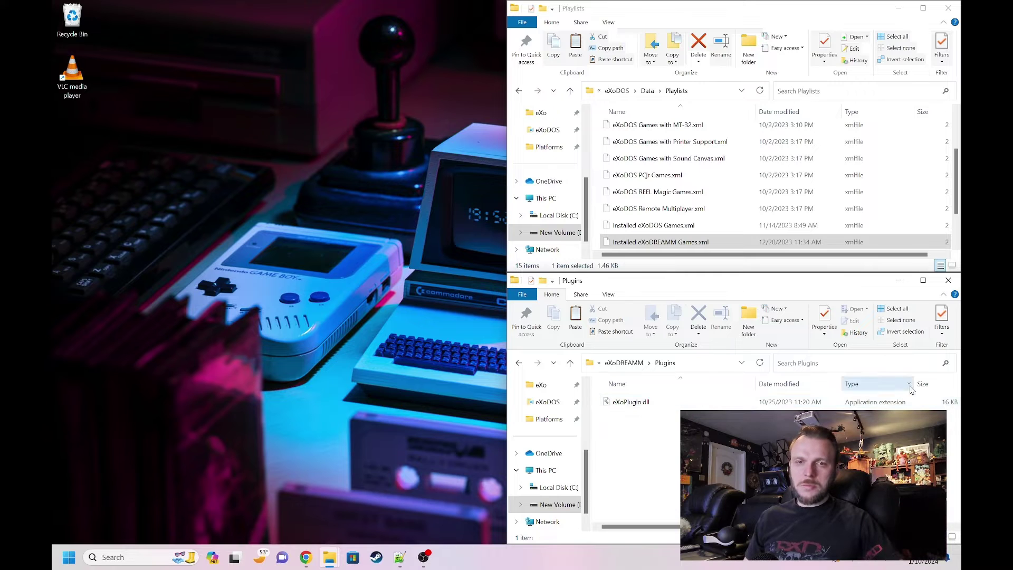
{"action": "left_click", "coordinate": [617, 91]}
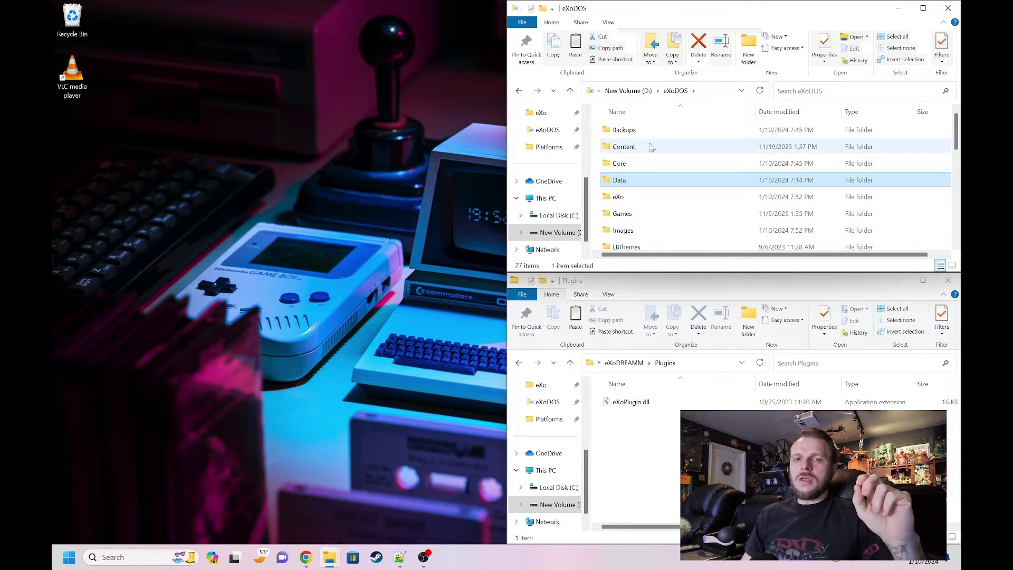
Step: Check Platforms.xml in the eXoDOS Data folder
{"action": "double_click", "coordinate": [638, 180]}
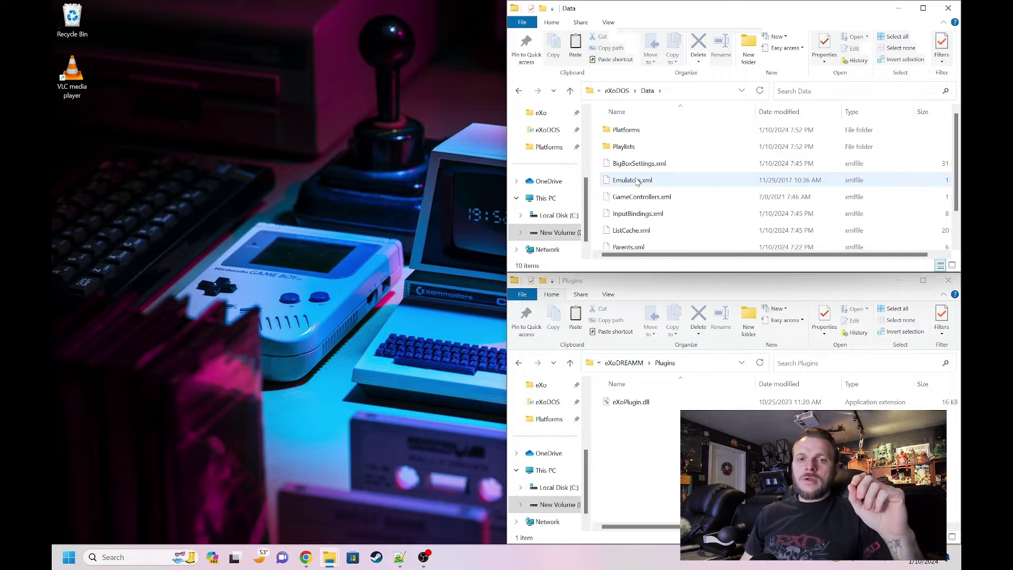
{"action": "scroll", "coordinate": [643, 227], "scroll_direction": "down", "scroll_amount": 1}
{"action": "left_click", "coordinate": [647, 226]}
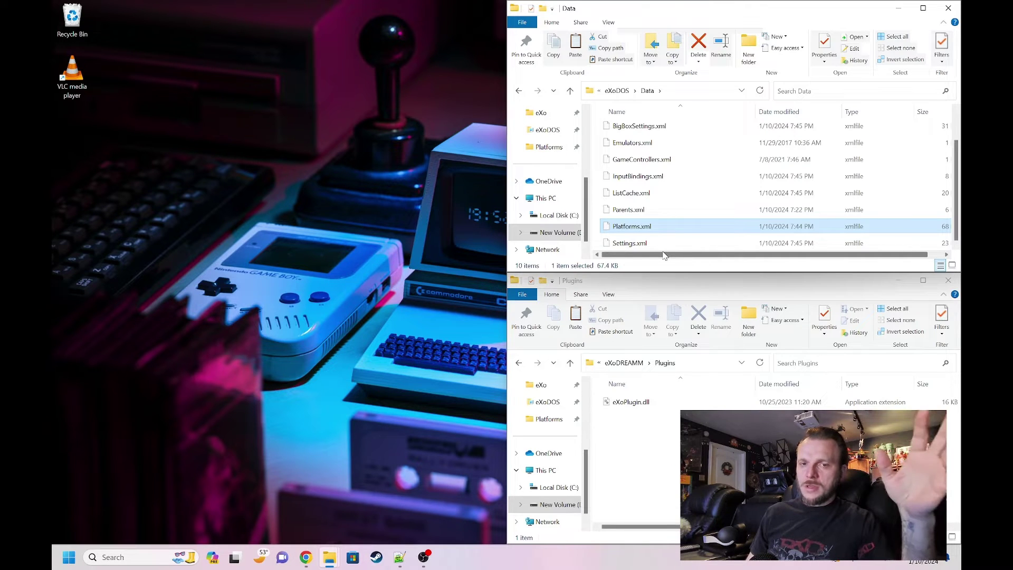
Step: Go back to the eXoDOS root and launch LaunchBox.exe
{"action": "key", "text": "alt+Up"}
{"action": "left_click", "coordinate": [657, 159]}
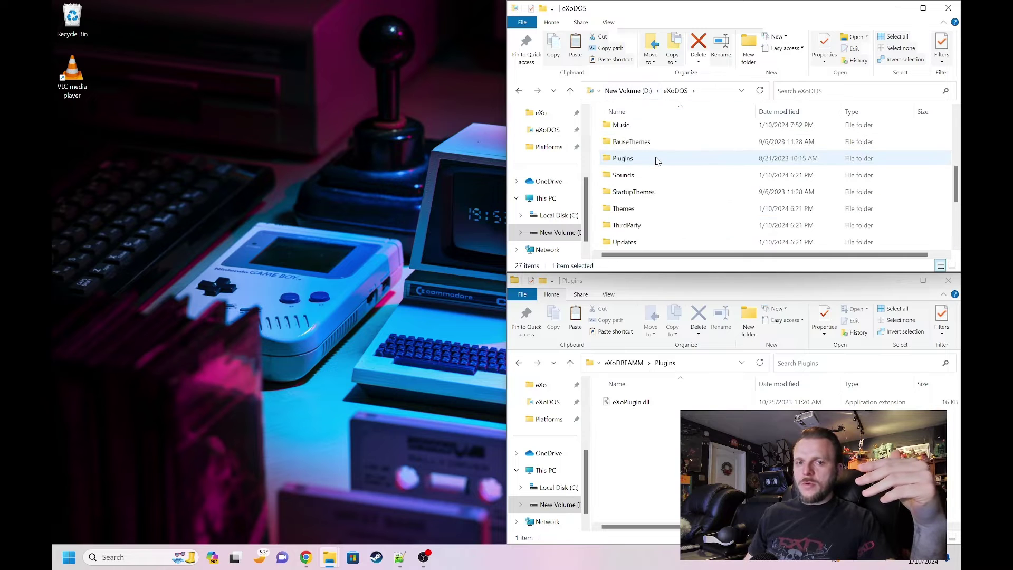
{"action": "scroll", "coordinate": [660, 174], "scroll_direction": "down", "scroll_amount": 3}
{"action": "double_click", "coordinate": [651, 226]}
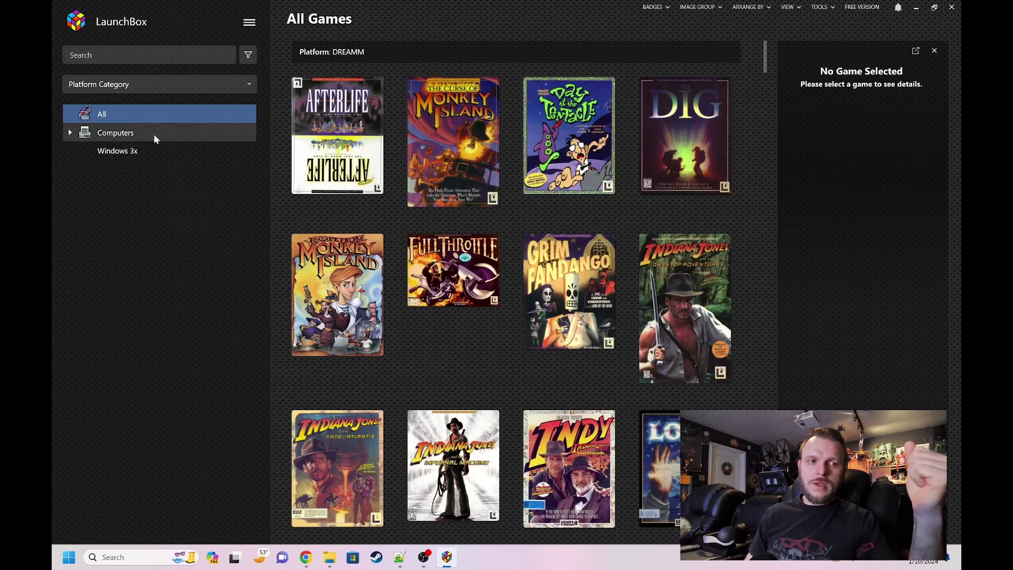
Step: View the Windows 3x games and the Computers category, then close LaunchBox
{"action": "left_click", "coordinate": [110, 150]}
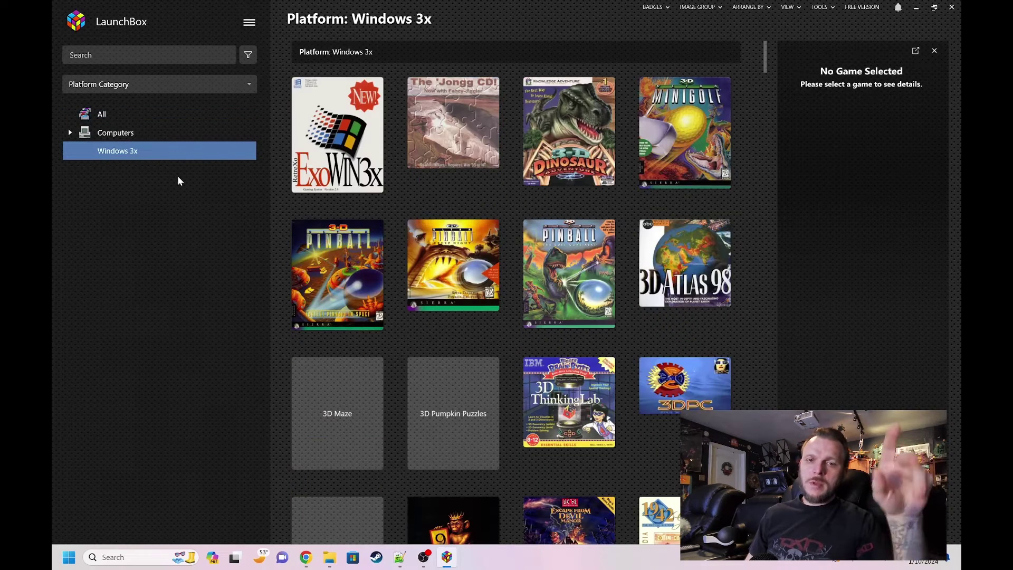
{"action": "left_click", "coordinate": [70, 132]}
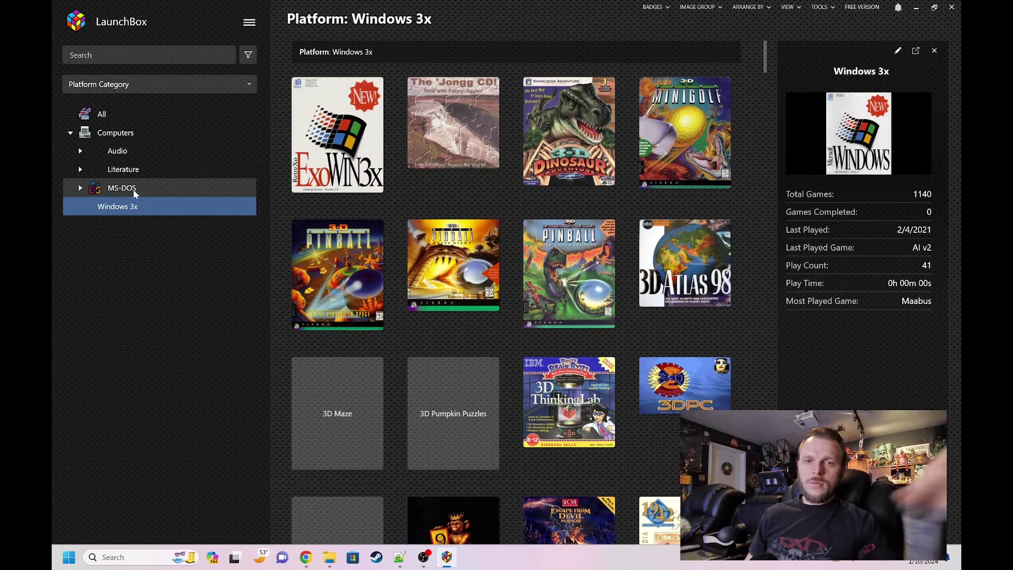
{"action": "left_click", "coordinate": [952, 8]}
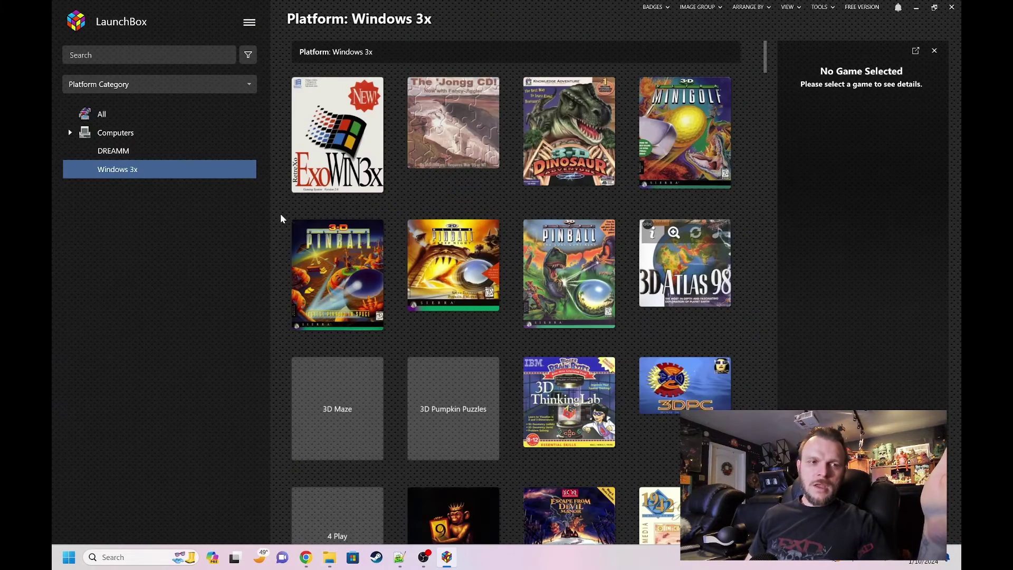
Step: Review DREAMM (32 games) and Windows 3x (1140 games), then expand Computers into its subcategories
{"action": "left_click", "coordinate": [180, 153]}
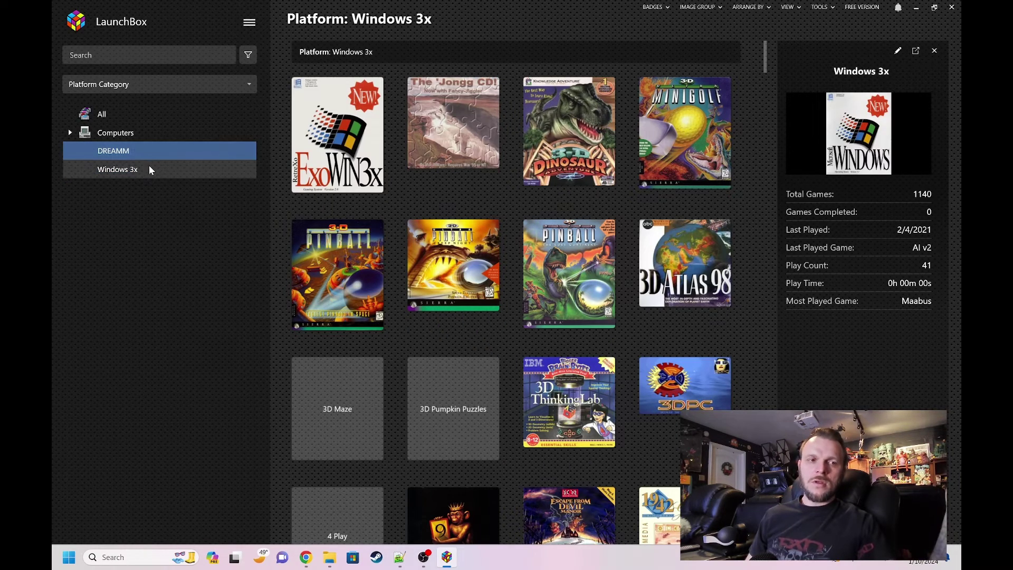
{"action": "left_click", "coordinate": [149, 165]}
{"action": "left_click", "coordinate": [154, 152]}
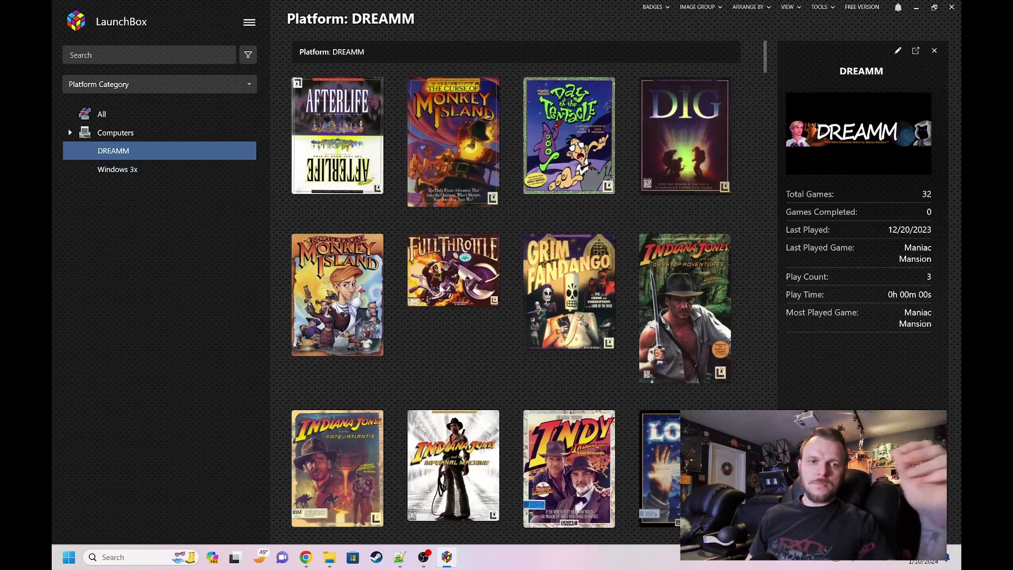
{"action": "scroll", "coordinate": [527, 262], "scroll_direction": "down", "scroll_amount": 3}
{"action": "scroll", "coordinate": [528, 262], "scroll_direction": "down", "scroll_amount": 5}
{"action": "scroll", "coordinate": [535, 253], "scroll_direction": "up", "scroll_amount": 8}
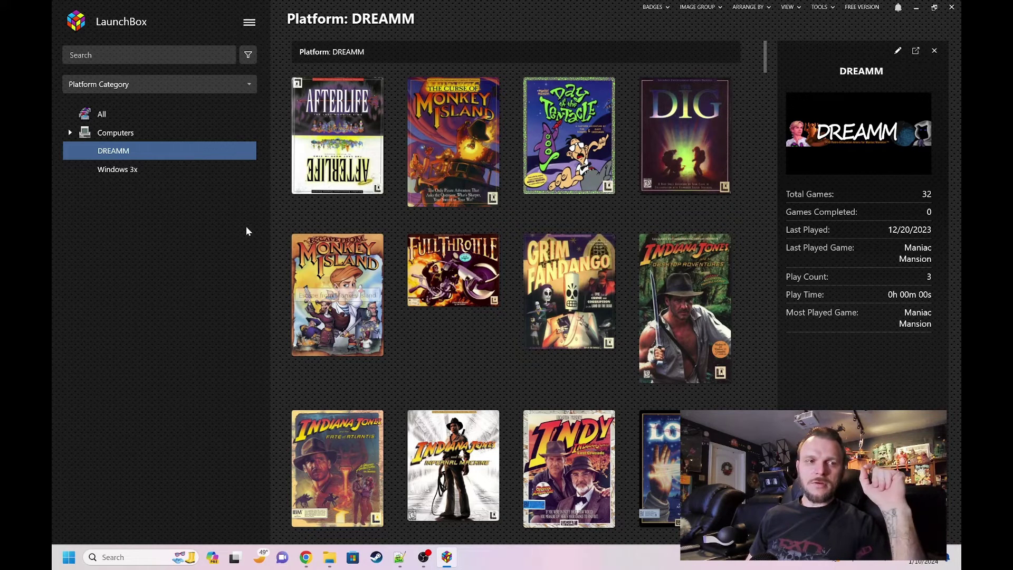
{"action": "left_click", "coordinate": [178, 168]}
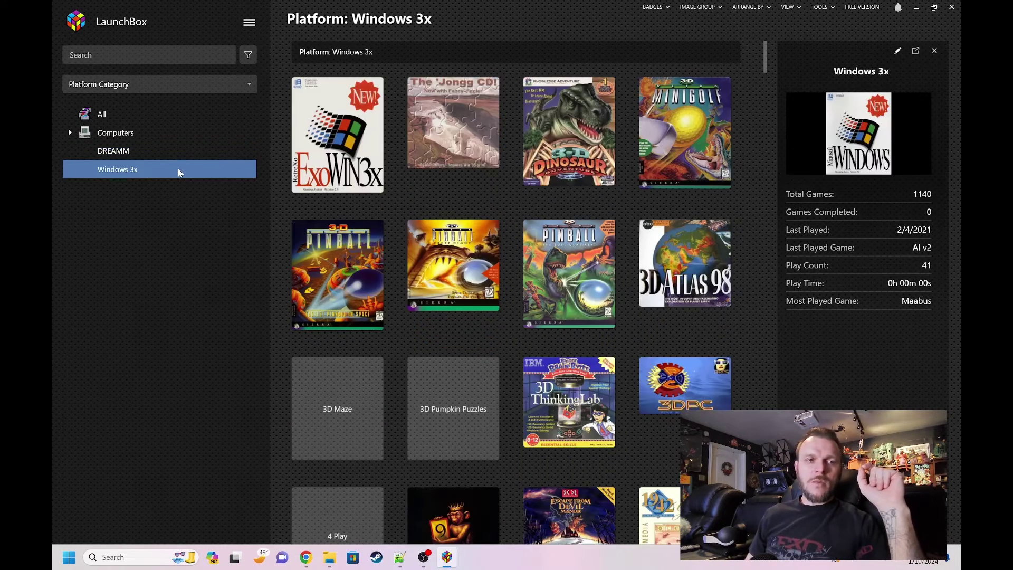
{"action": "left_click", "coordinate": [139, 132]}
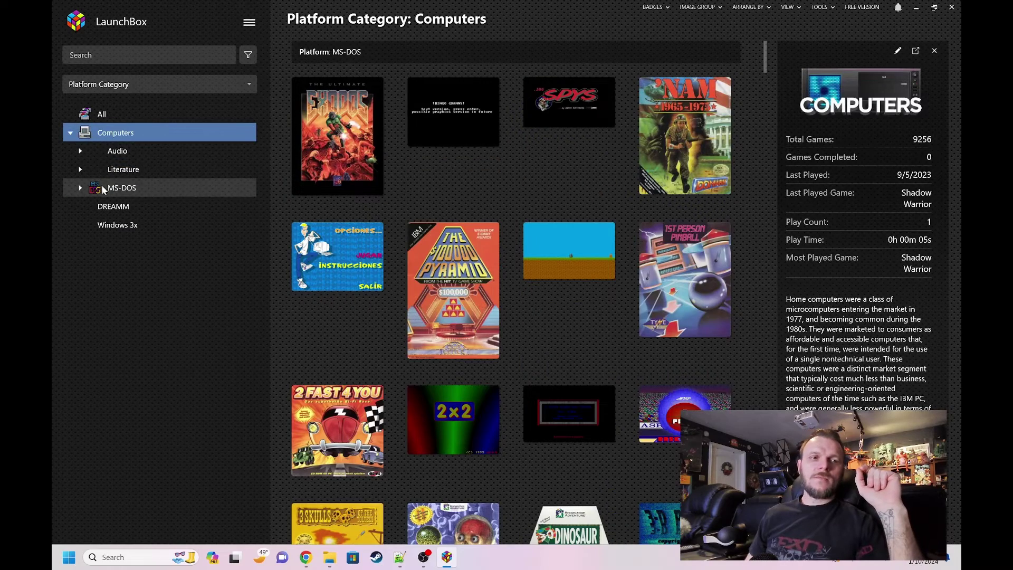
Step: Expand the MS-DOS, Literature and Audio subcategories under Computers
{"action": "left_click", "coordinate": [103, 187]}
{"action": "left_click", "coordinate": [82, 189]}
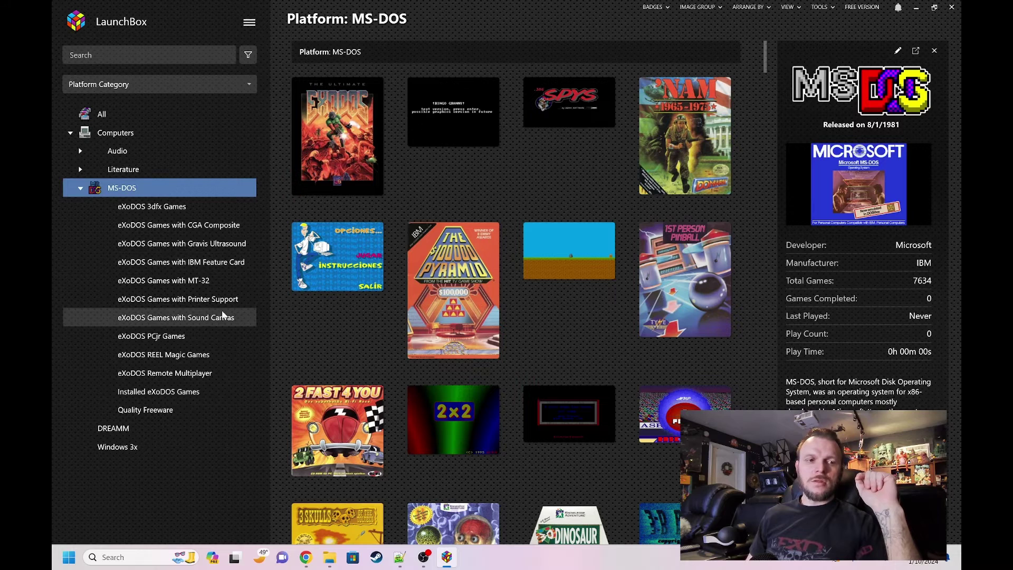
{"action": "left_click", "coordinate": [79, 170]}
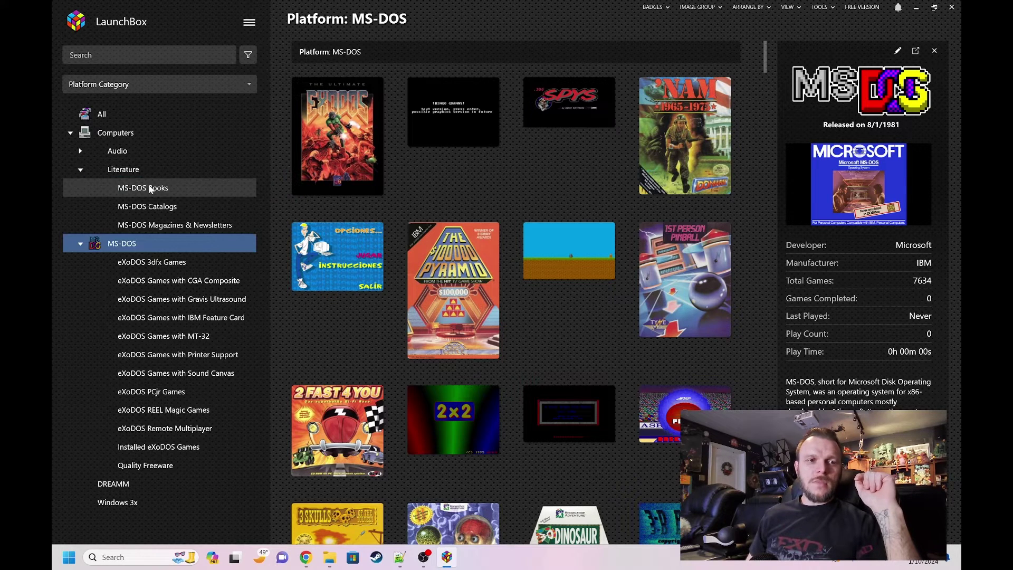
{"action": "left_click", "coordinate": [80, 152]}
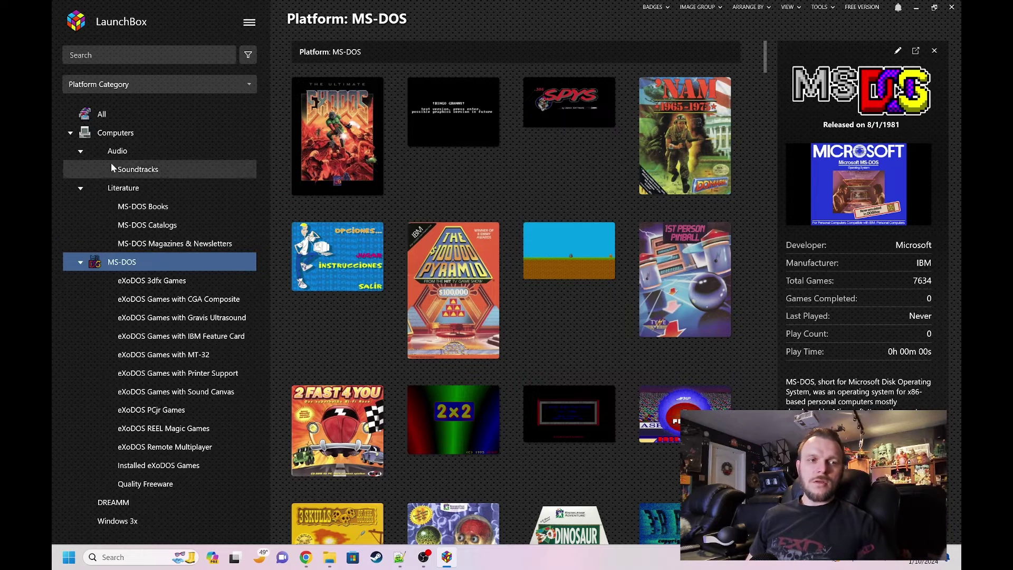
Step: Collapse them and Computers, then view Windows 3x, DREAMM and Computers separately
{"action": "left_click", "coordinate": [79, 264]}
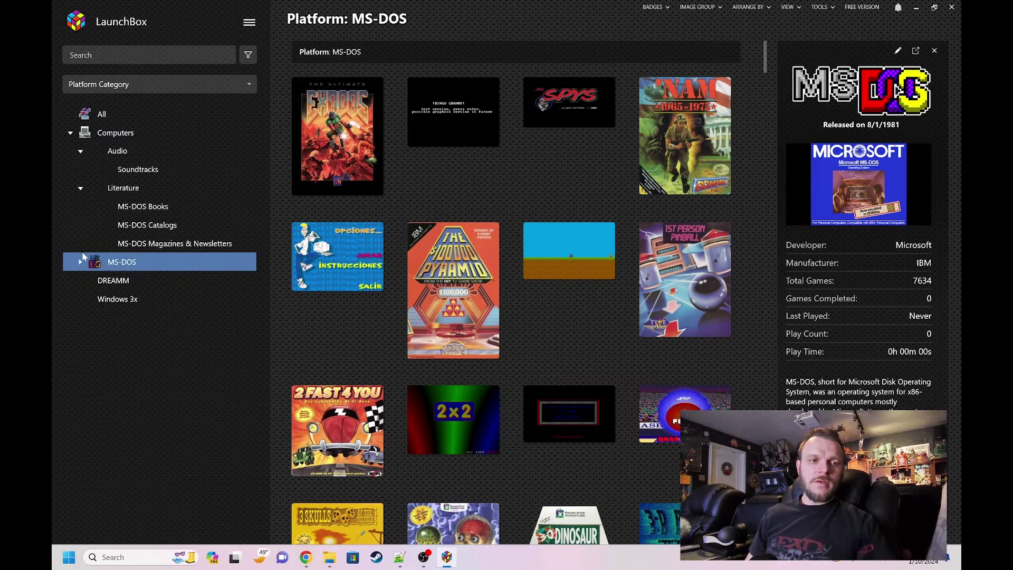
{"action": "left_click", "coordinate": [80, 187]}
{"action": "left_click", "coordinate": [79, 151]}
{"action": "left_click", "coordinate": [70, 132]}
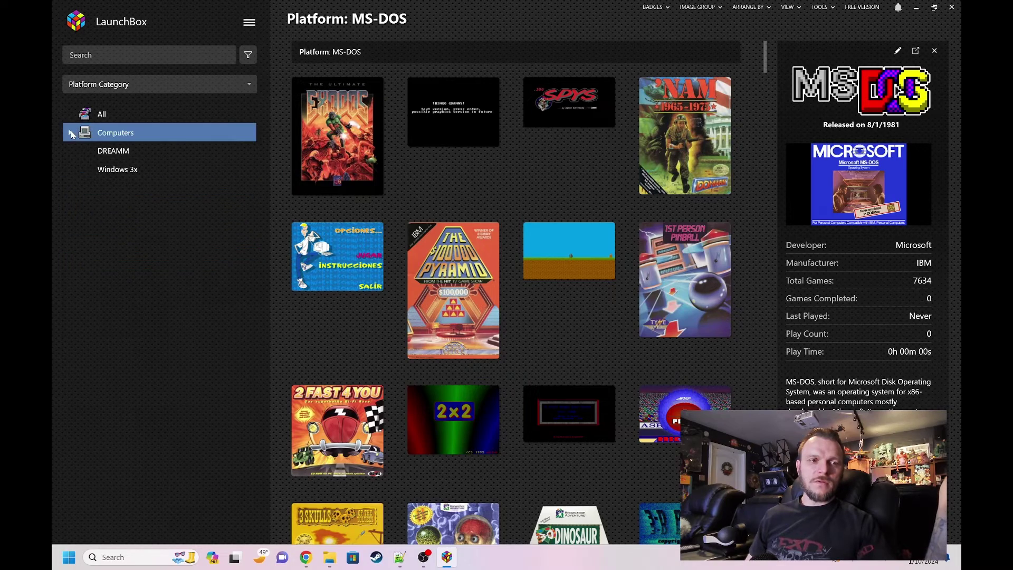
{"action": "left_click", "coordinate": [132, 175]}
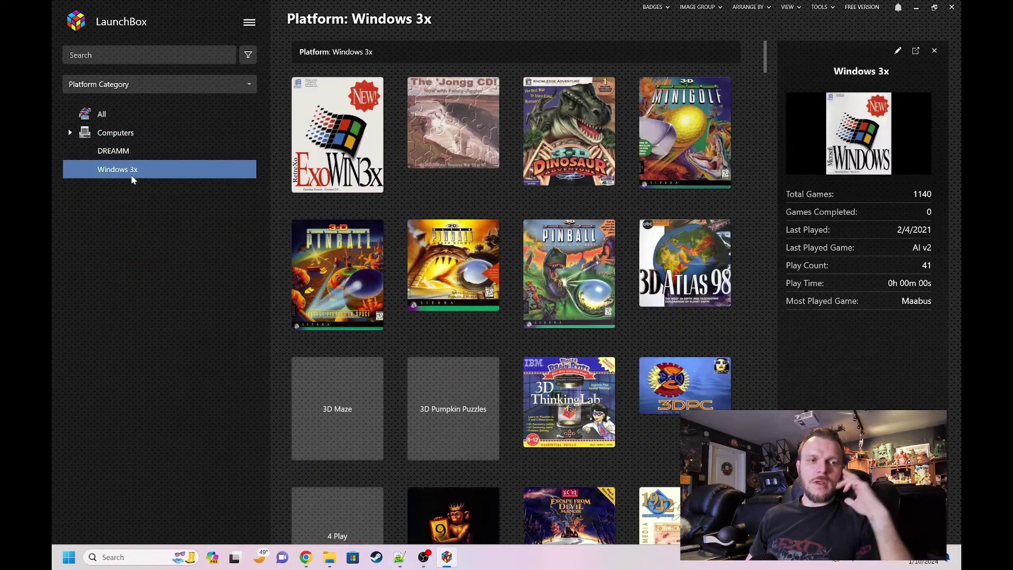
{"action": "left_click", "coordinate": [131, 151]}
{"action": "left_click", "coordinate": [129, 136]}
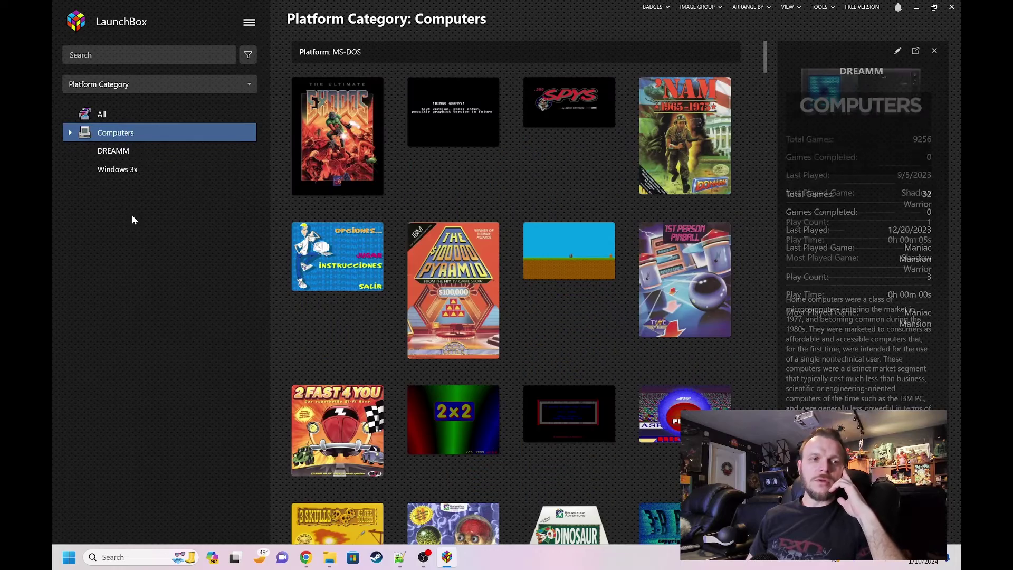
Step: Make Computers the parent of Windows 3x instead of Root
{"action": "left_click", "coordinate": [132, 171]}
{"action": "right_click", "coordinate": [133, 174]}
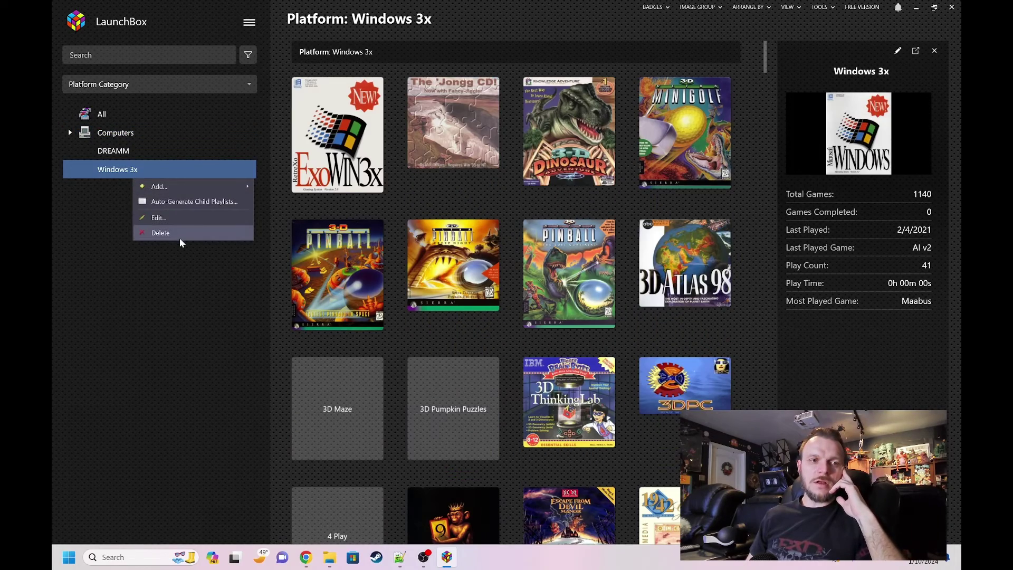
{"action": "left_click", "coordinate": [182, 219]}
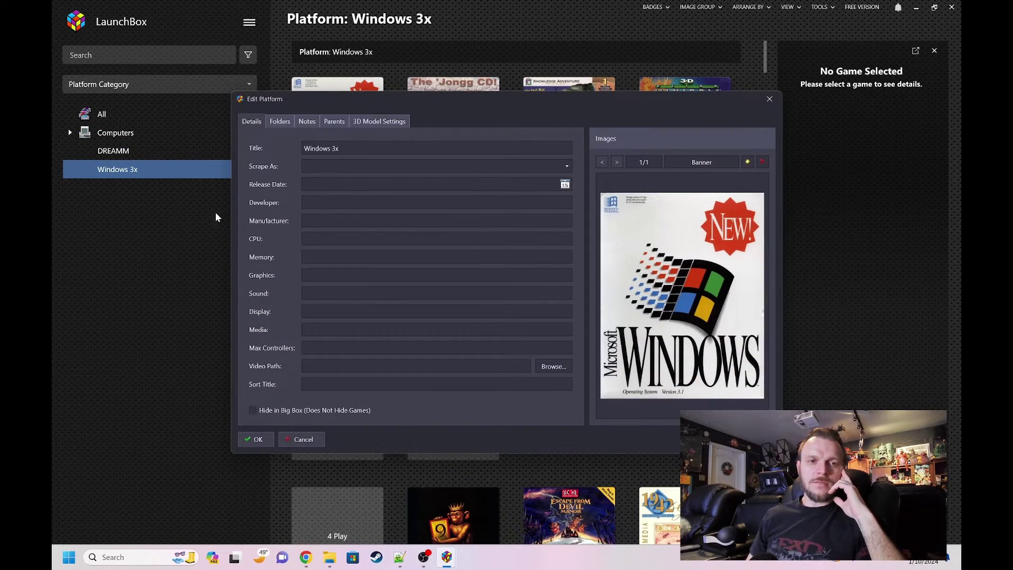
{"action": "left_click", "coordinate": [334, 122]}
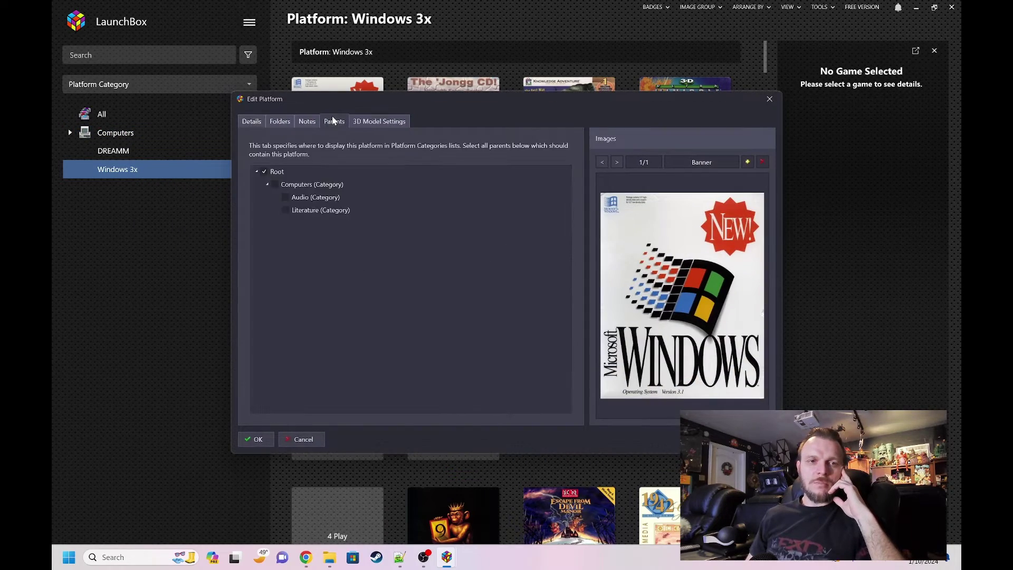
{"action": "left_click", "coordinate": [274, 184]}
{"action": "left_click", "coordinate": [264, 171]}
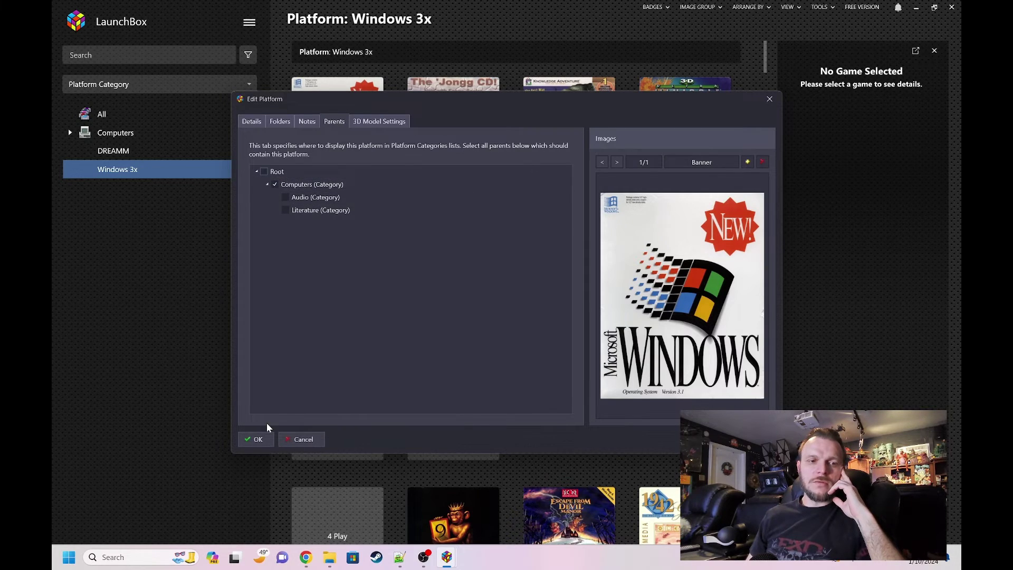
{"action": "left_click", "coordinate": [256, 439]}
Step: Make Computers the parent of DREAMM instead of Root
{"action": "right_click", "coordinate": [117, 153]}
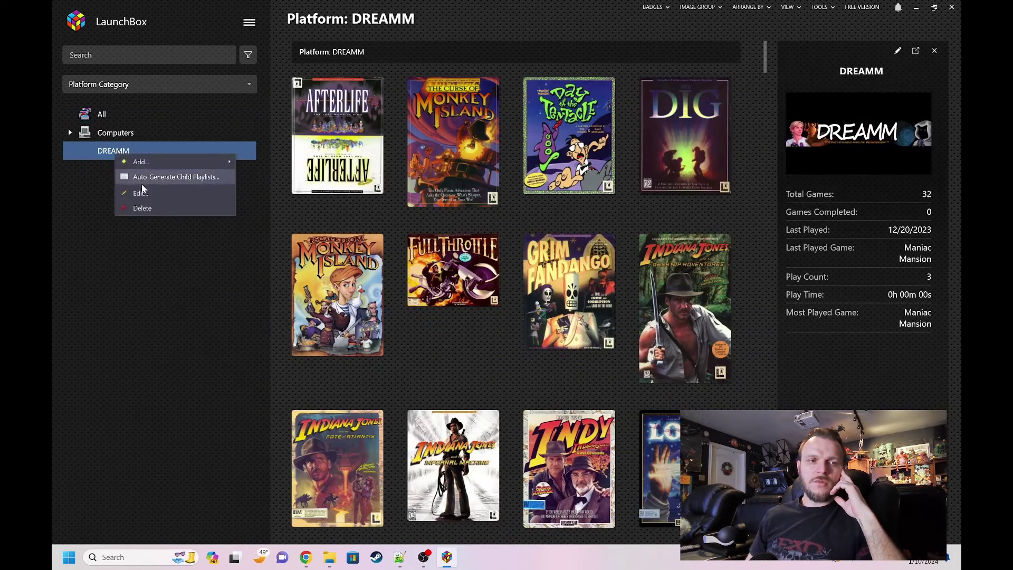
{"action": "left_click", "coordinate": [143, 194]}
{"action": "left_click", "coordinate": [335, 124]}
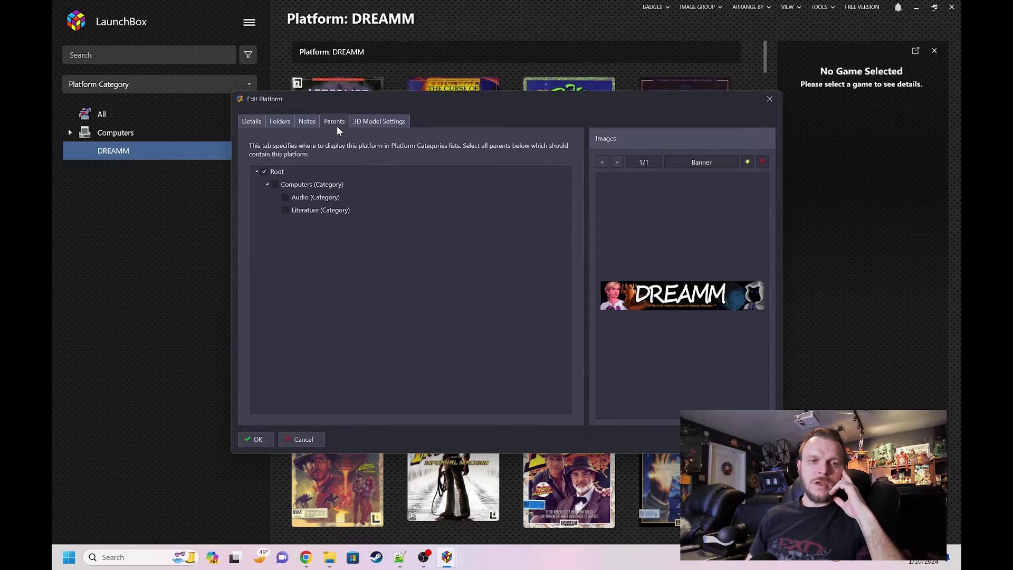
{"action": "left_click", "coordinate": [274, 184]}
{"action": "left_click", "coordinate": [264, 171]}
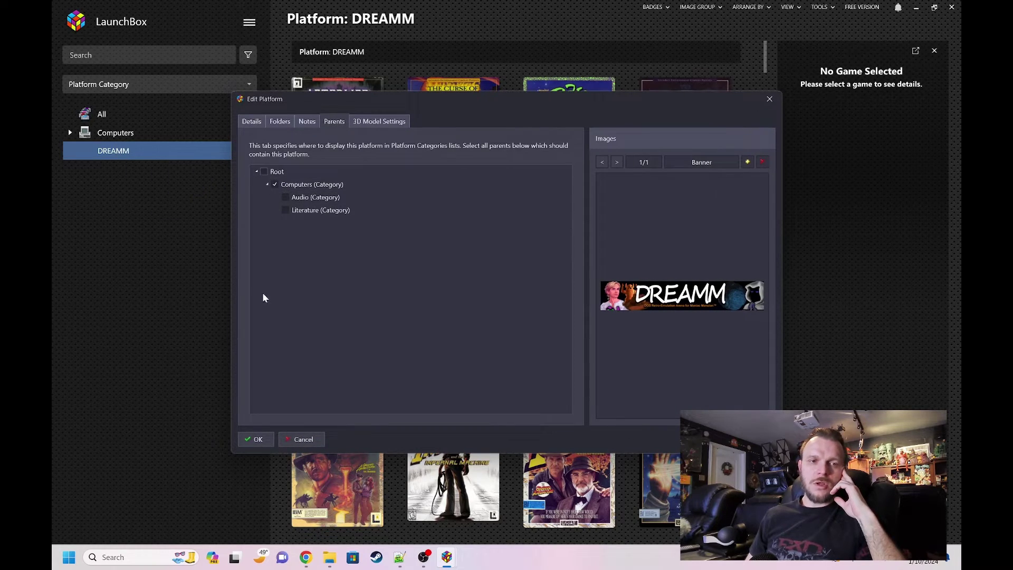
{"action": "left_click", "coordinate": [260, 443]}
Step: Expand Computers to confirm DREAMM, MS-DOS and Windows 3x are nested beneath it
{"action": "left_click", "coordinate": [71, 134]}
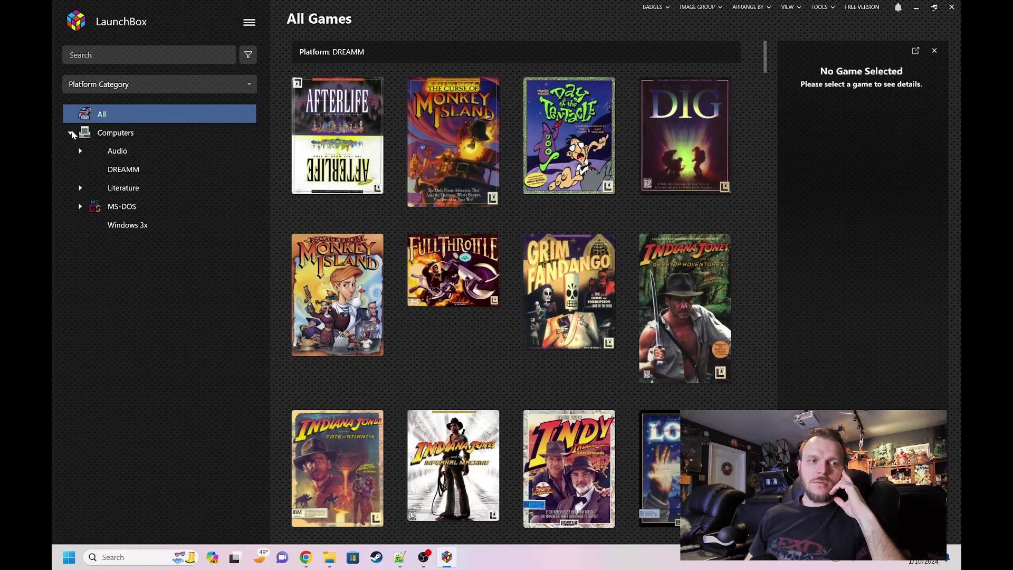
{"action": "left_click", "coordinate": [126, 169]}
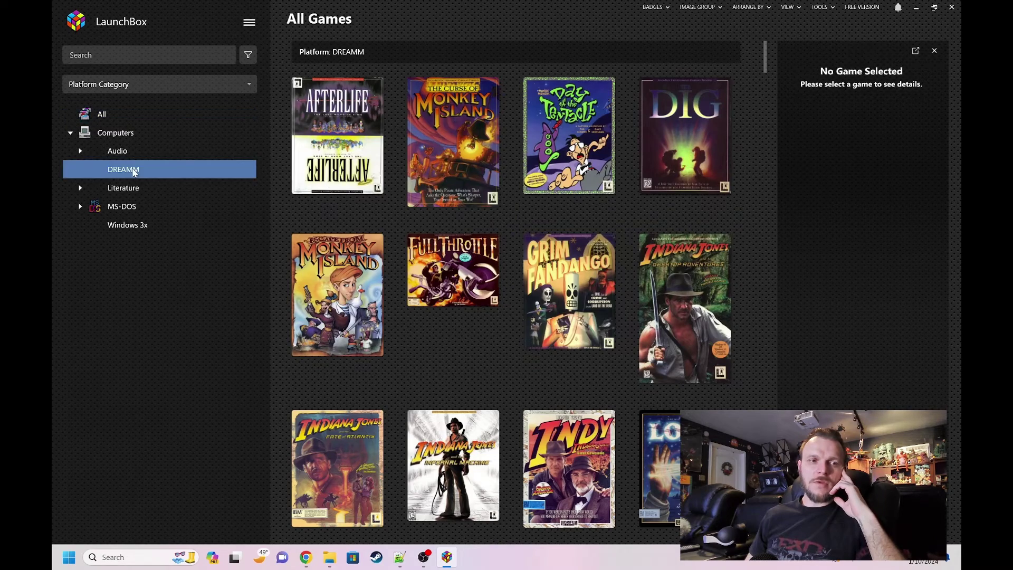
{"action": "left_click", "coordinate": [133, 208]}
{"action": "left_click", "coordinate": [136, 229]}
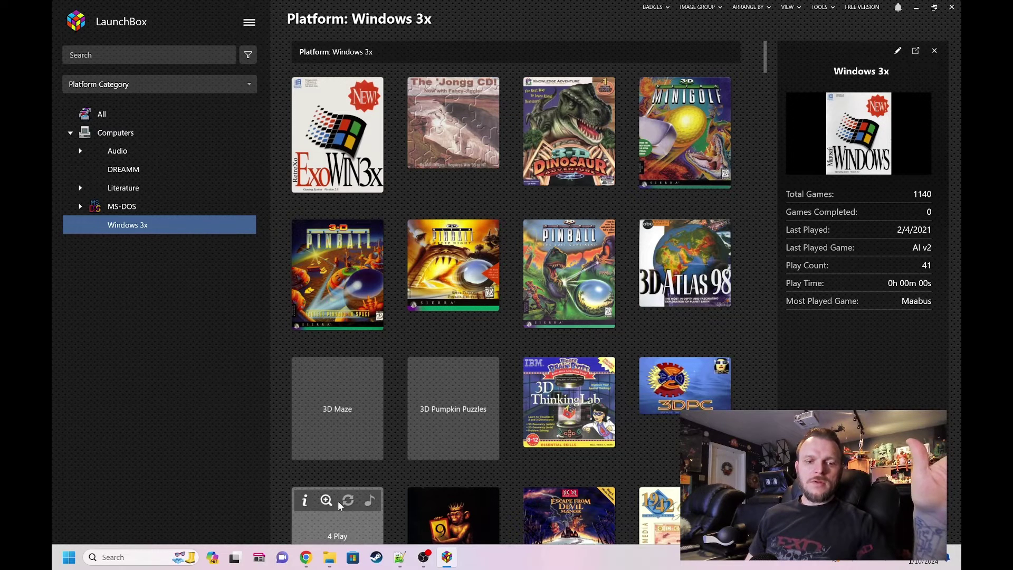
Step: Bring the eXoDOS window forward, open its Data folder and select Parents.xml
{"action": "mouse_move", "coordinate": [331, 563]}
{"action": "left_click", "coordinate": [395, 501]}
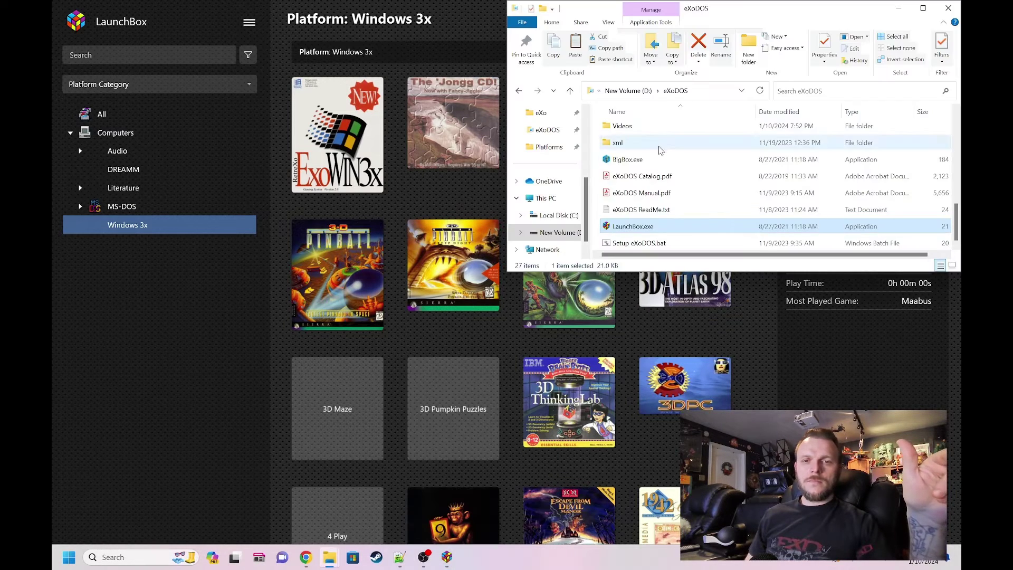
{"action": "scroll", "coordinate": [628, 166], "scroll_direction": "up", "scroll_amount": 5}
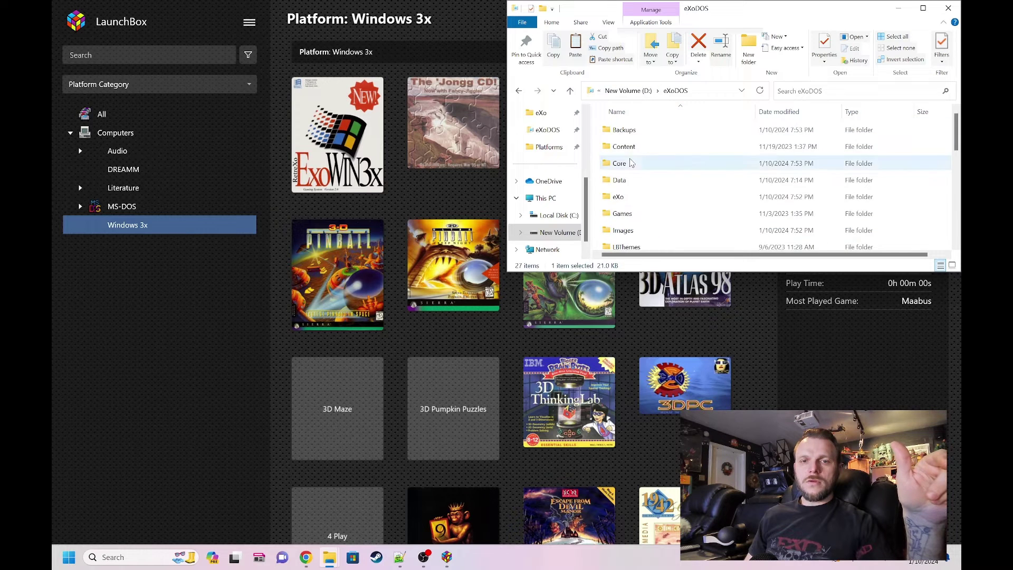
{"action": "double_click", "coordinate": [643, 179]}
{"action": "left_click", "coordinate": [635, 214]}
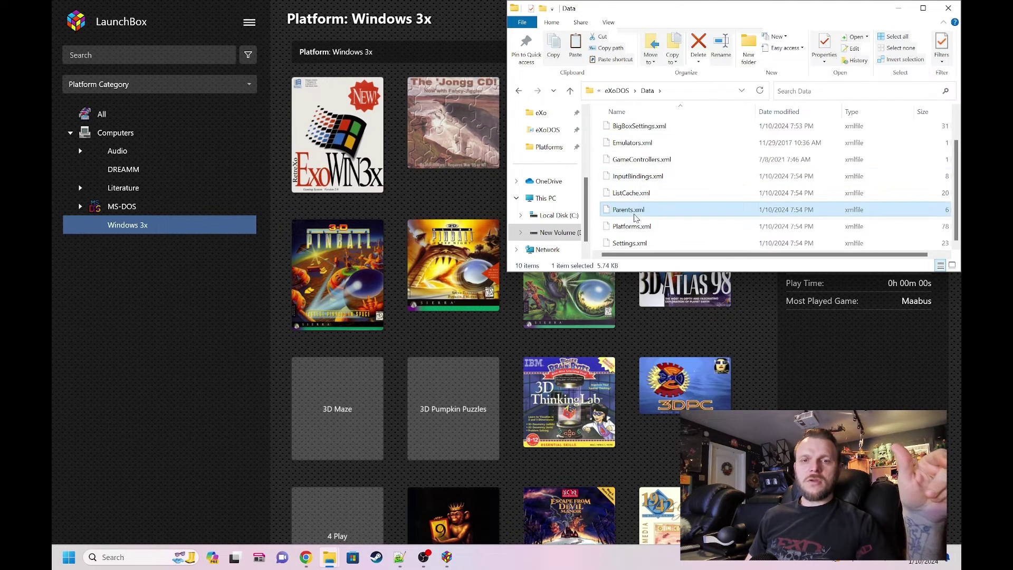